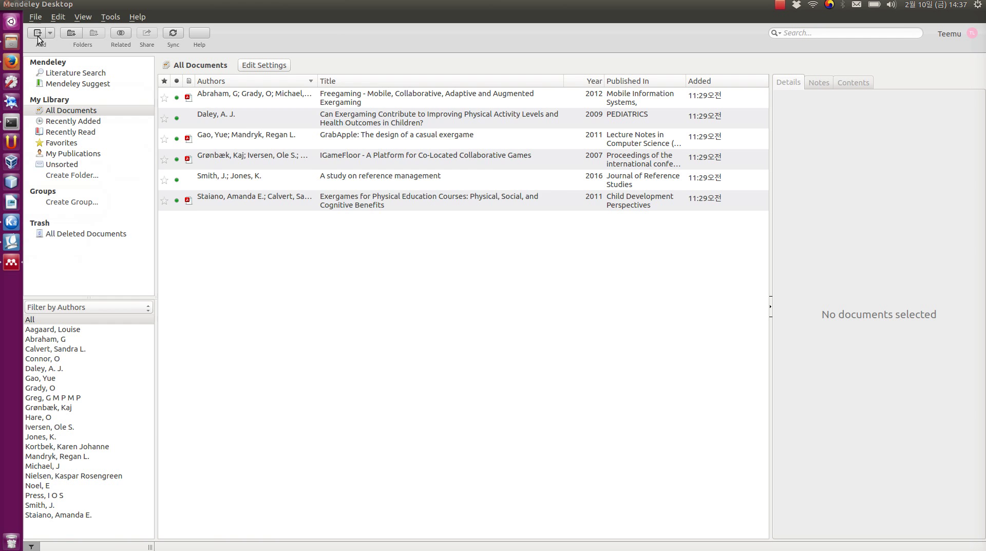
Step: Review paper2.tex and paper2.pdf in tmp/mendeley, then bring the Wikibooks LaTeX page forward in Firefox
left_click(10, 41)
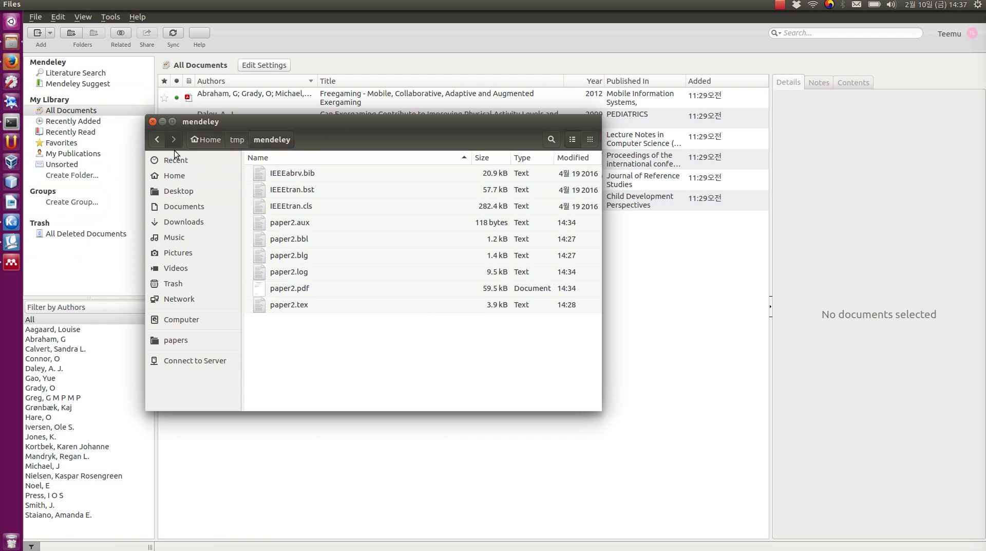
left_click(307, 304)
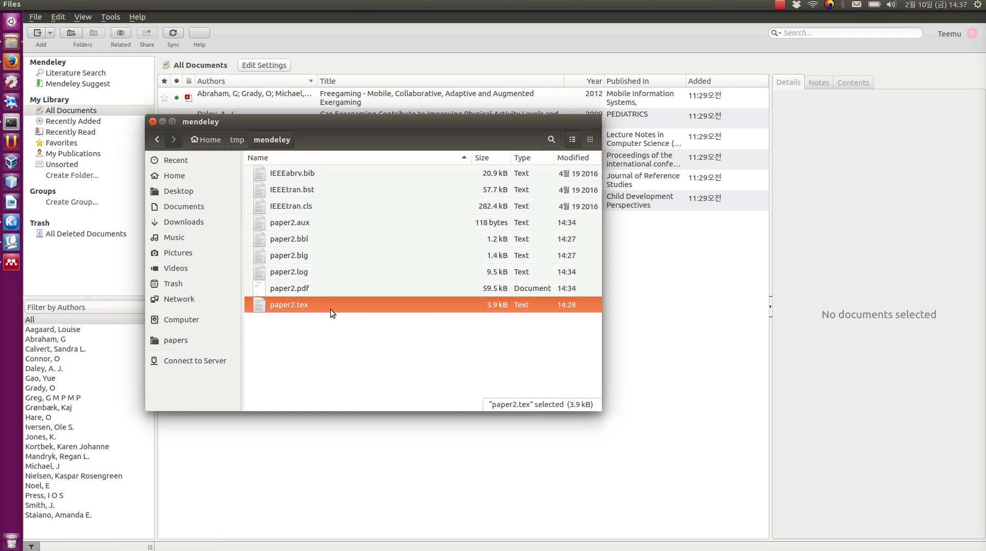
left_click(297, 290)
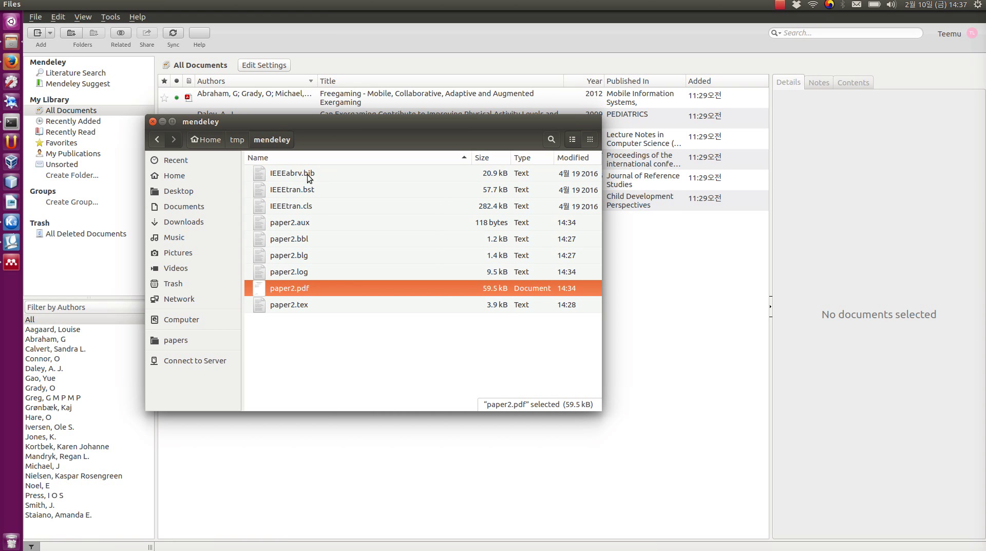
left_click(11, 61)
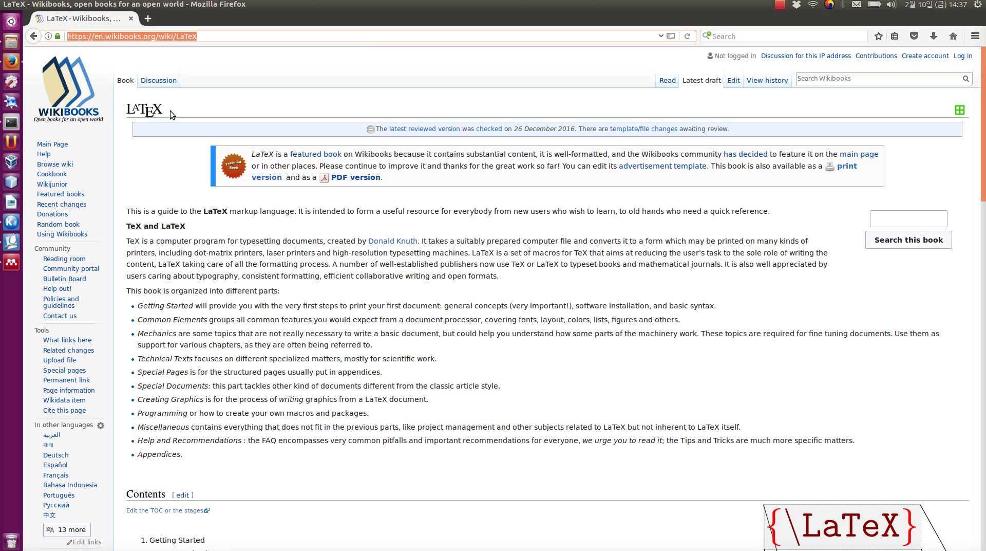
Step: Highlight wikibooks.org/wiki/LaTeX in the address bar, then recompile paper2.tex with PDFLaTeX and view the PDF
left_click(120, 36)
left_click_drag(104, 36, 205, 36)
left_click(11, 225)
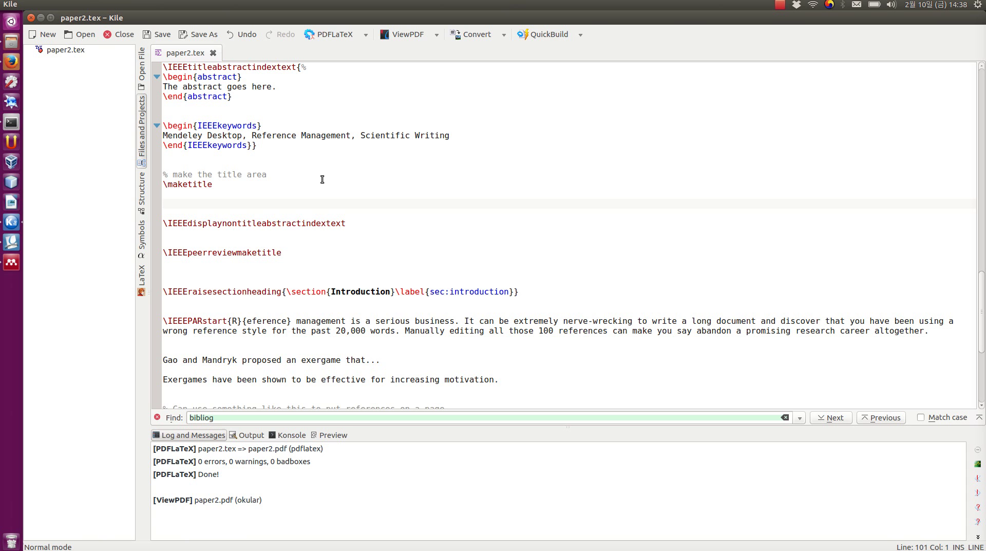
left_click(348, 36)
left_click(405, 35)
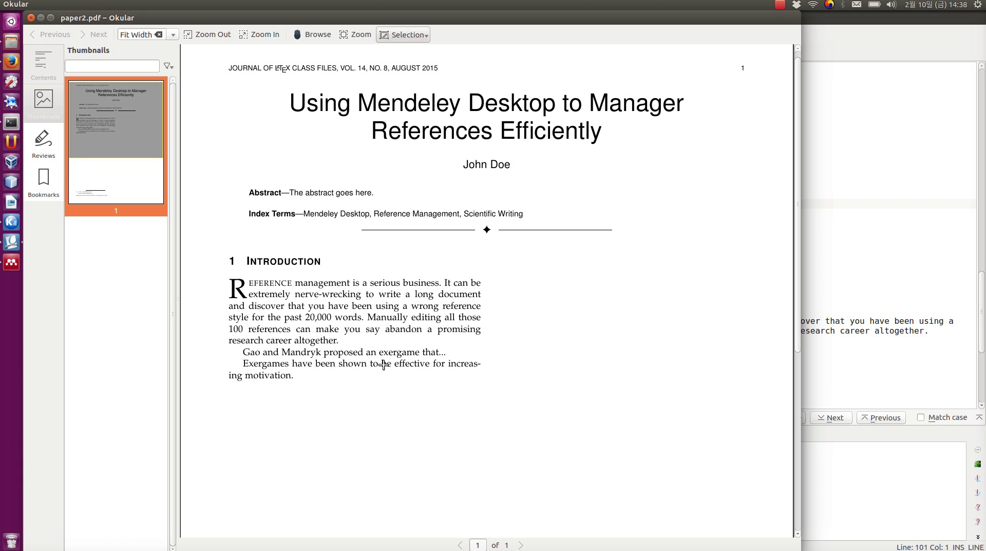
Step: Enable BibTeX syncing in Mendeley's Options, one file for the whole library in tmp/mendeley
left_click(10, 263)
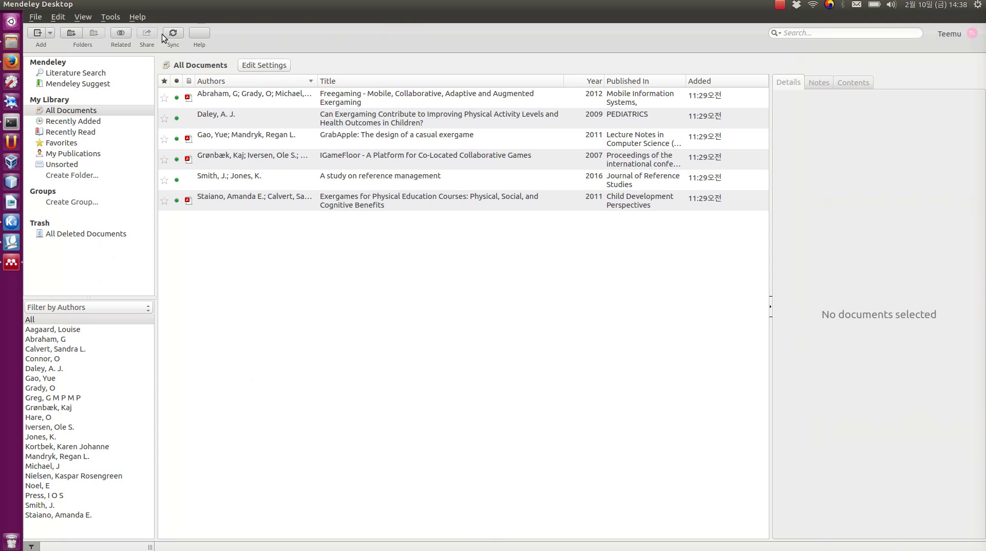
left_click(114, 17)
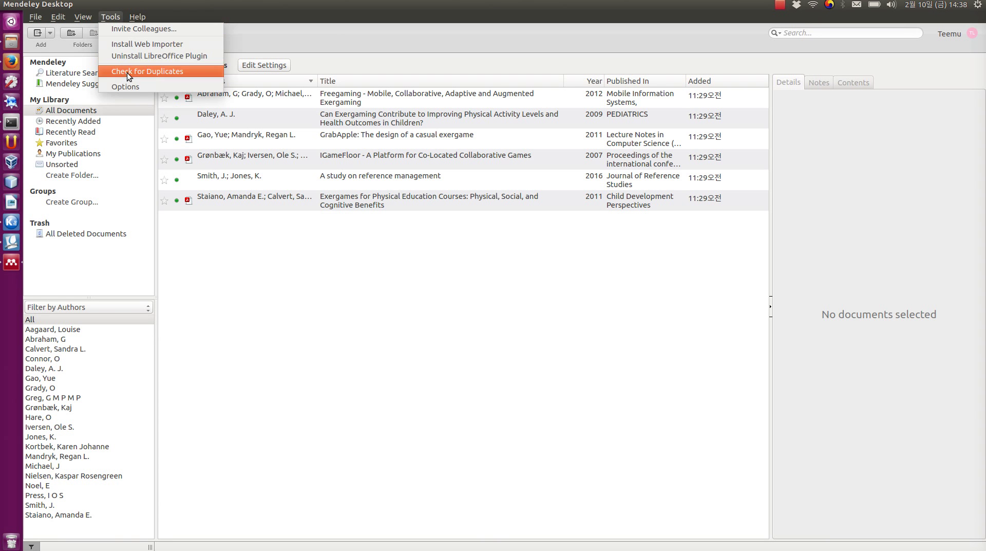
left_click(131, 87)
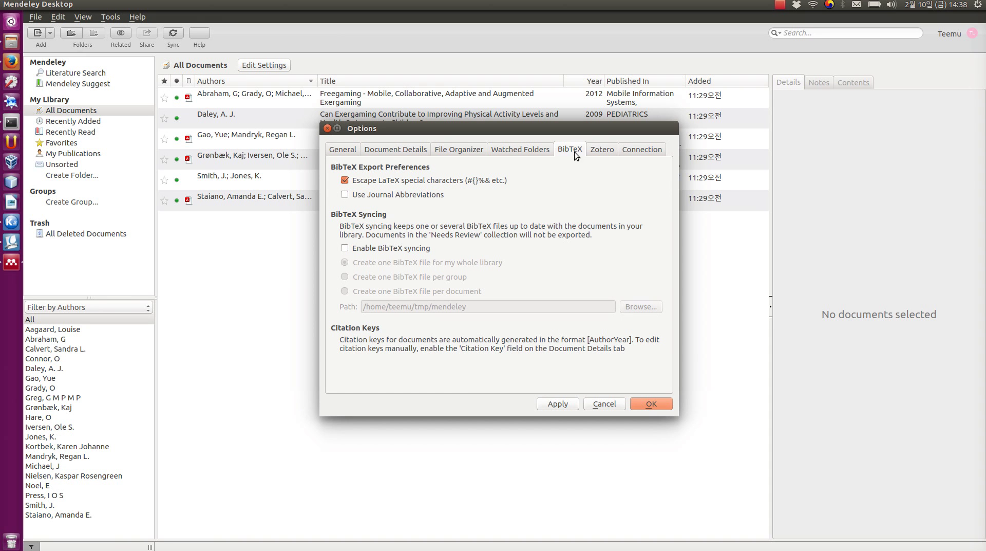
left_click(366, 248)
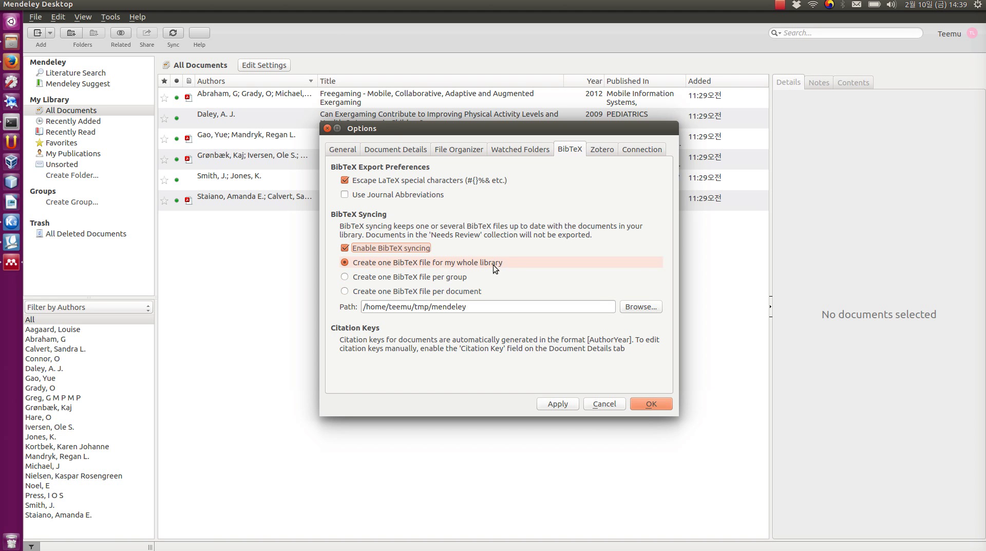
left_click_drag(475, 310, 362, 311)
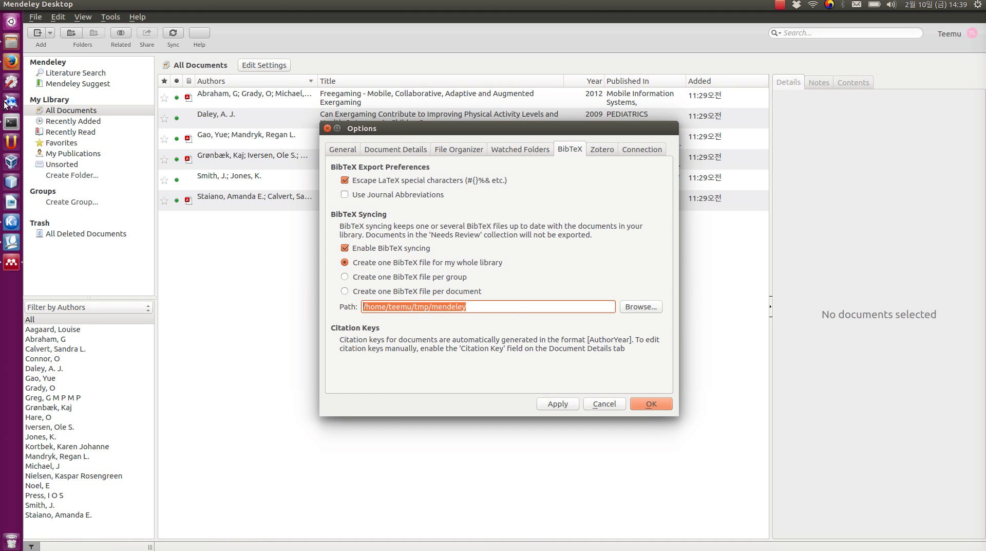
Step: Save the BibTeX sync settings and open library.bib from tmp/mendeley in Kate
left_click(645, 401)
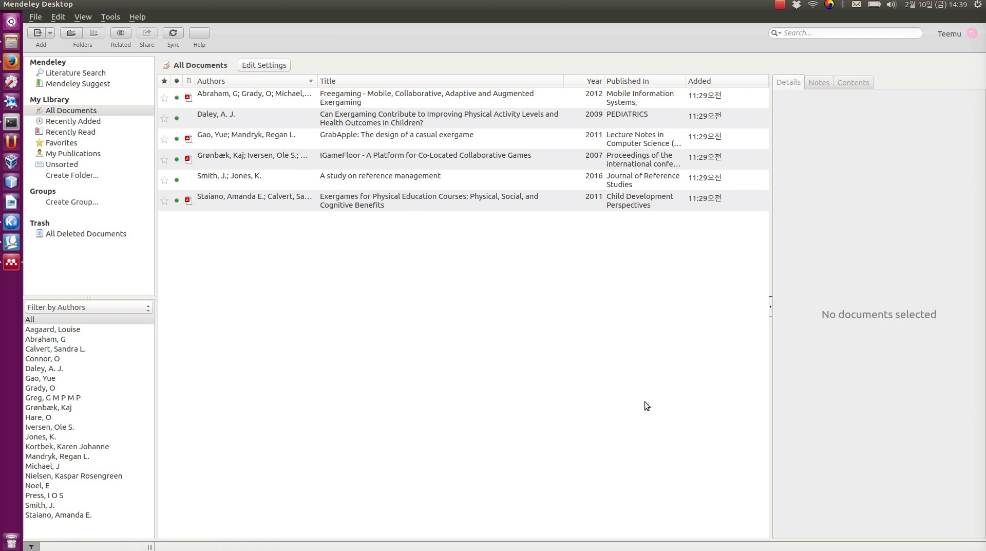
left_click(15, 42)
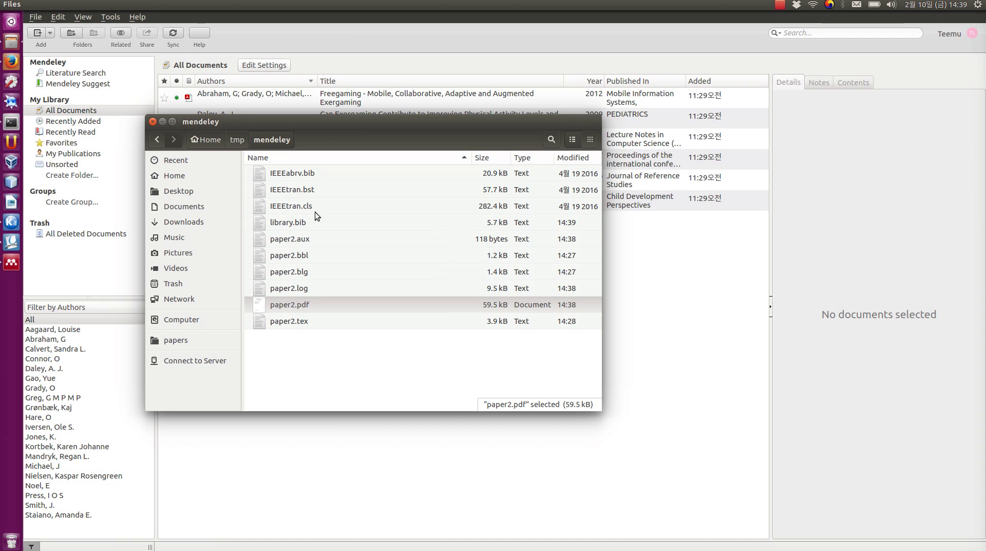
left_click(298, 222)
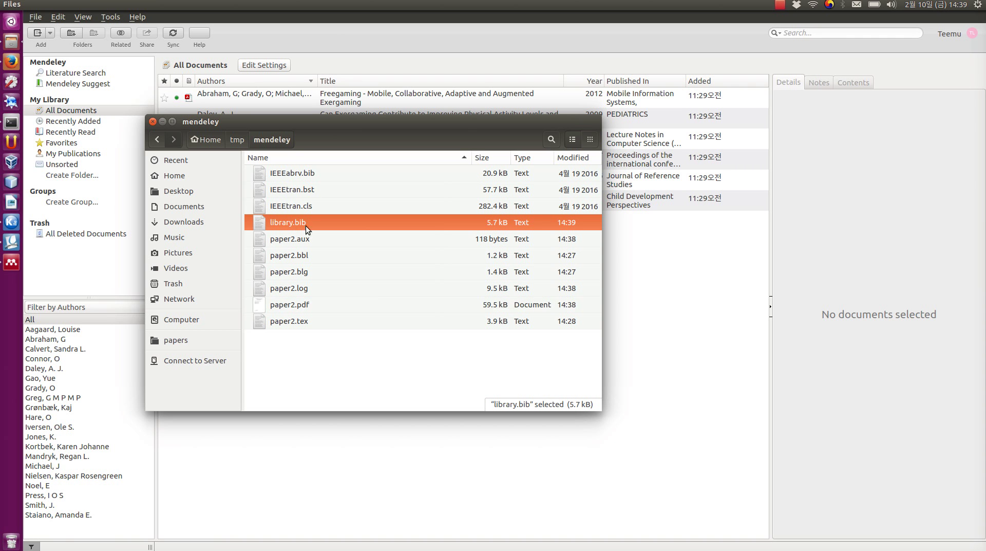
right_click(289, 225)
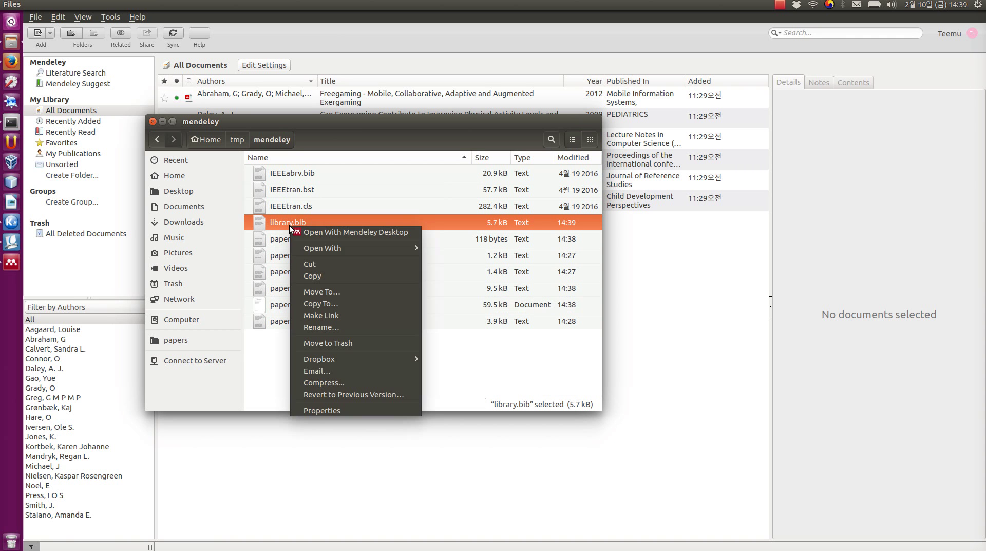
mouse_move(416, 248)
left_click(441, 260)
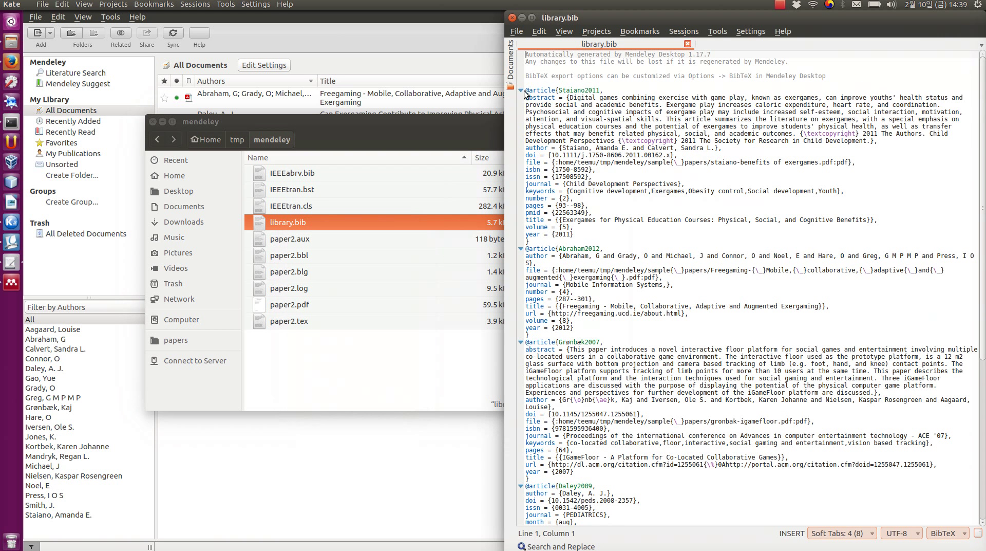
left_click_drag(527, 91, 535, 241)
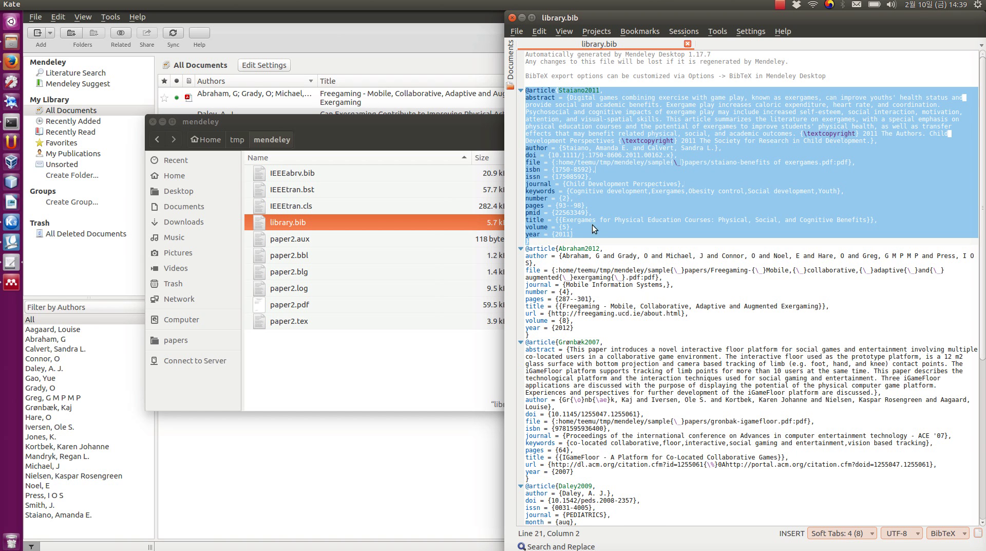
scroll(596, 324, "down", 7)
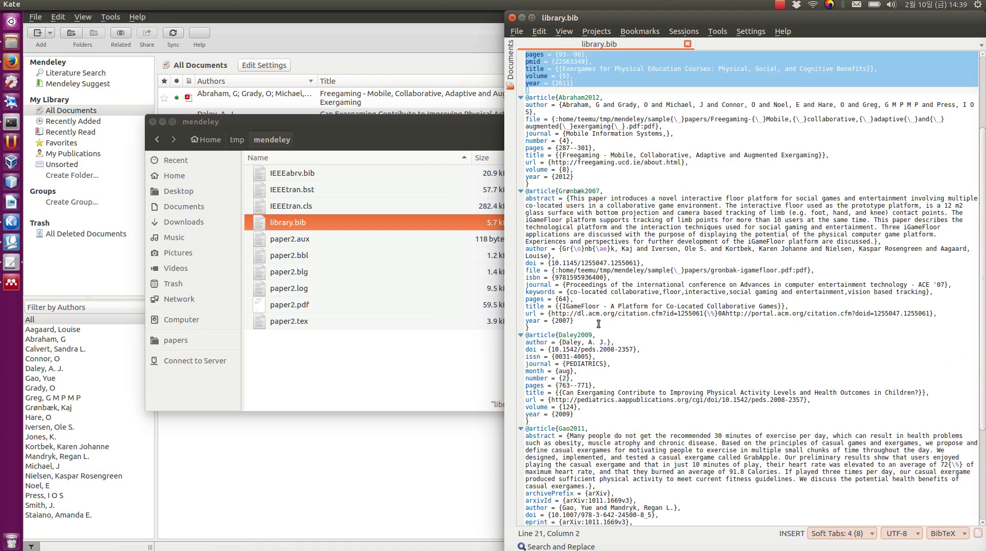
scroll(598, 324, "up", 7)
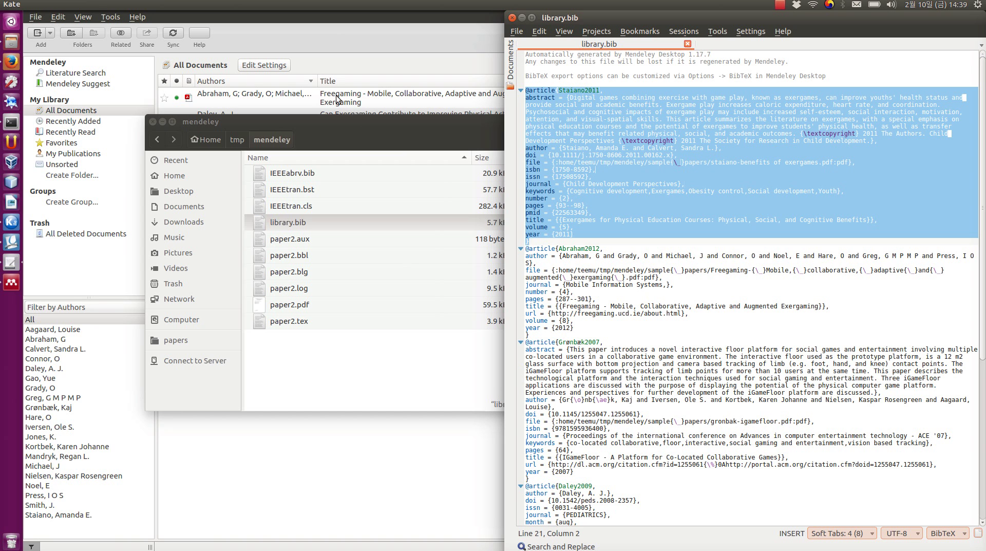
Step: Back in Mendeley, compare the Freegaming and Daley 2009 papers' details, ending on Daley
left_click(364, 52)
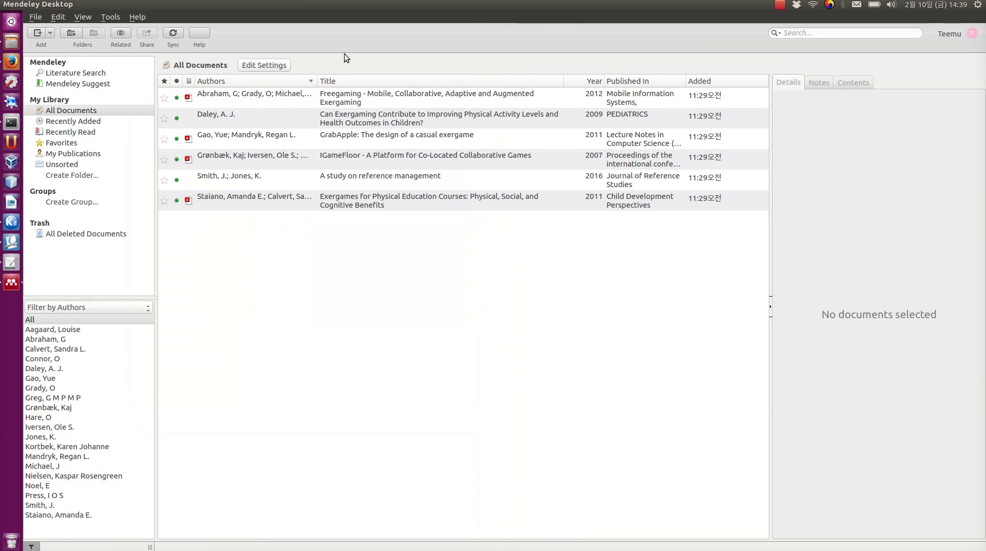
left_click(200, 97)
left_click(214, 118)
left_click(216, 102)
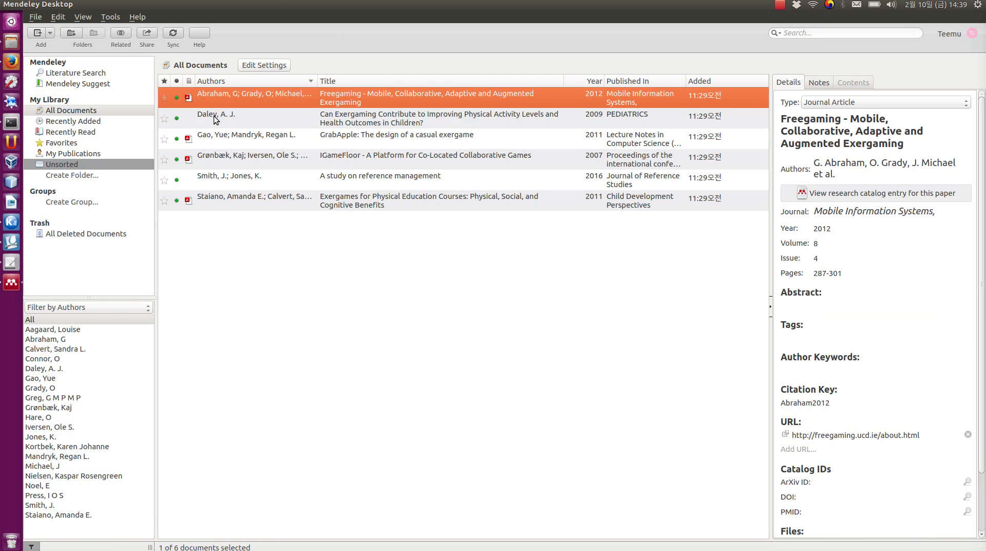
left_click(215, 118)
left_click(214, 97)
left_click(218, 118)
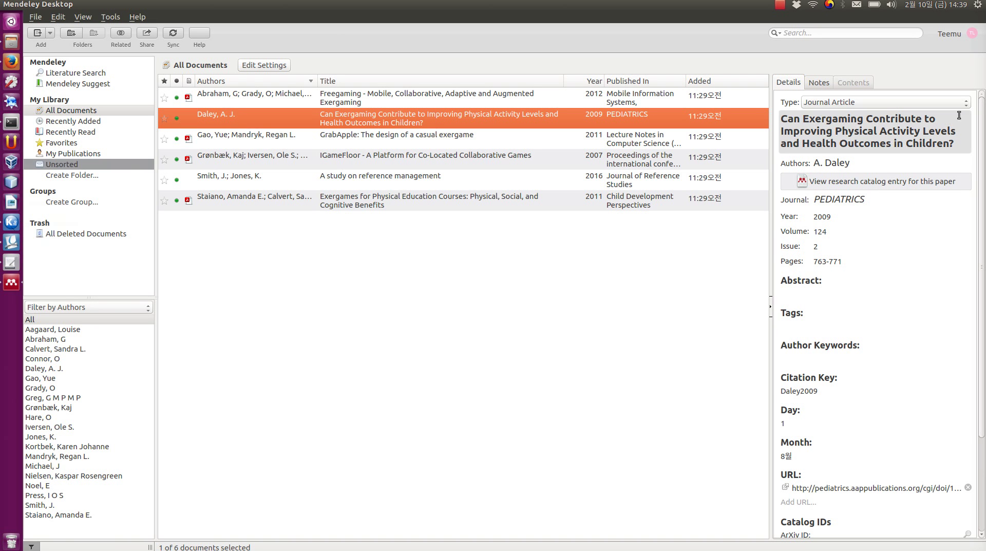
Step: Inspect the Daley paper's Citation Key field, selecting the Daley2009 key text
left_click(819, 389)
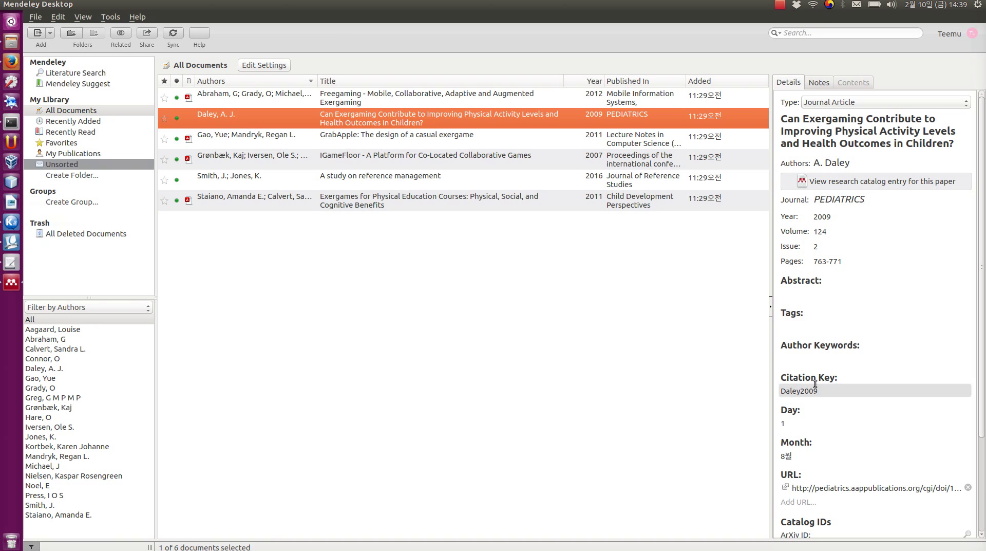
left_click(297, 107)
left_click_drag(821, 390, 781, 392)
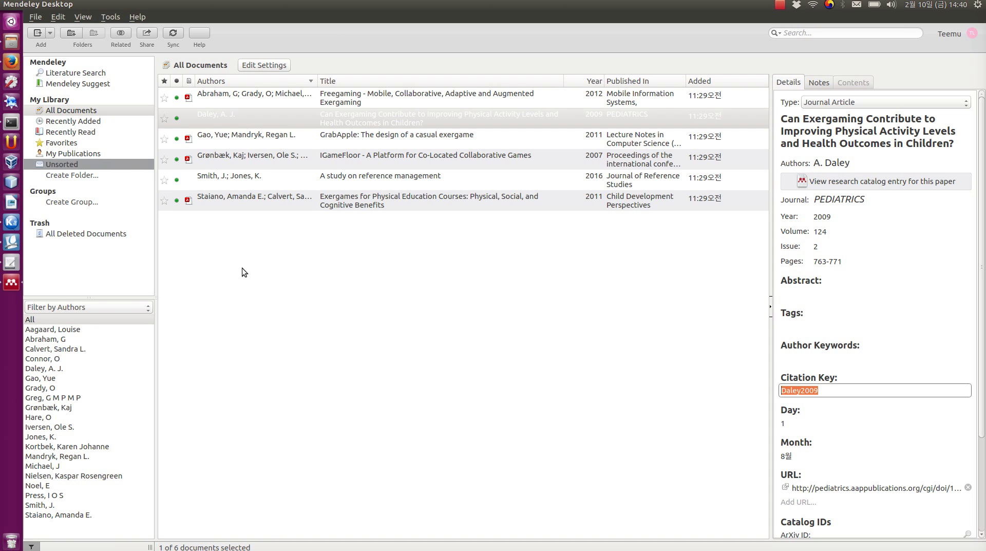
Step: Insert an empty \cite{} right after "Gao and Mandryk" in paper2.tex's introduction
left_click(10, 224)
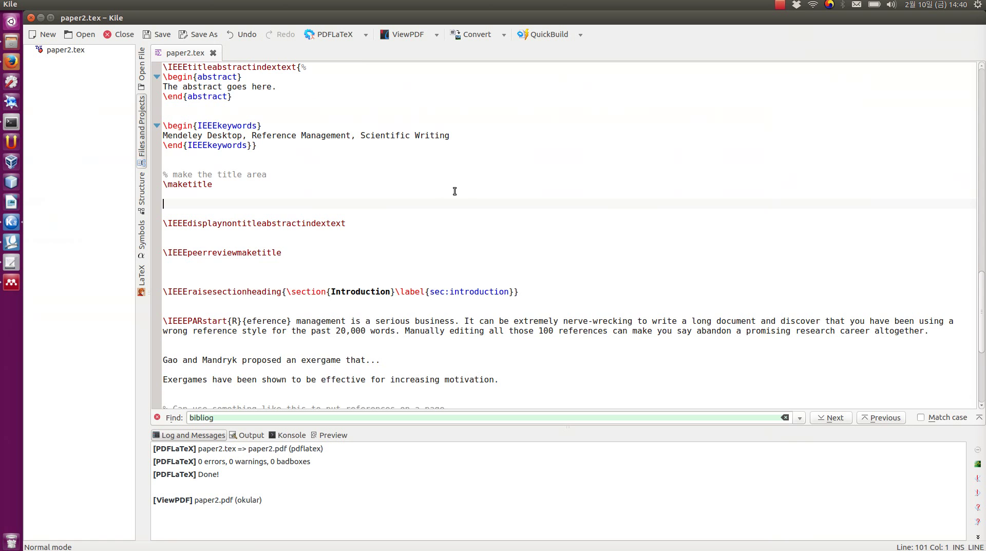
scroll(462, 187, "down", 3)
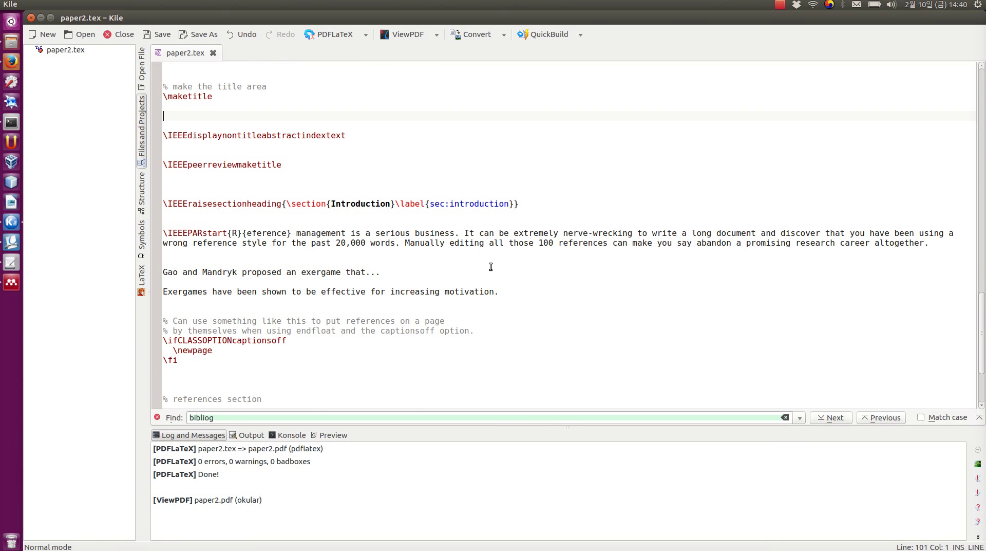
left_click_drag(163, 272, 381, 272)
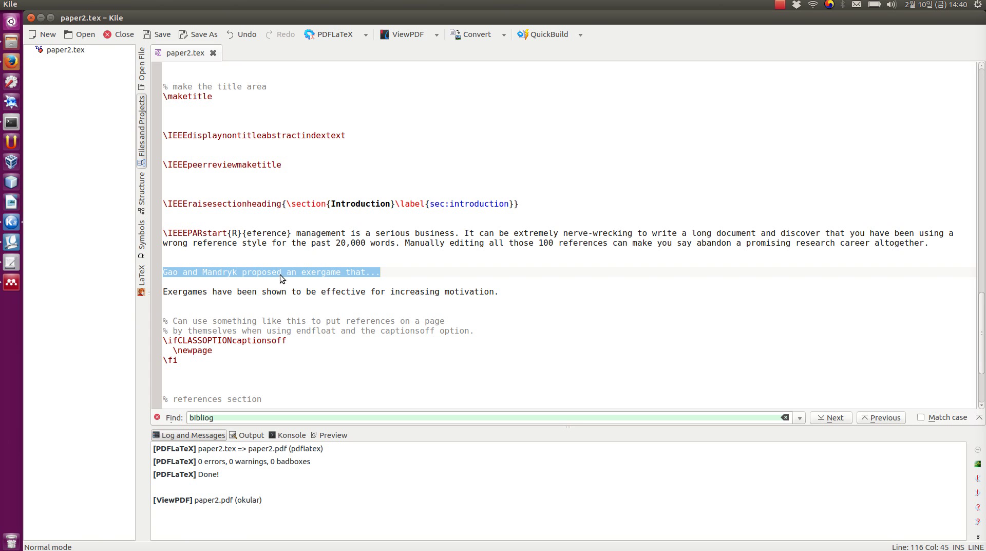
left_click(237, 272)
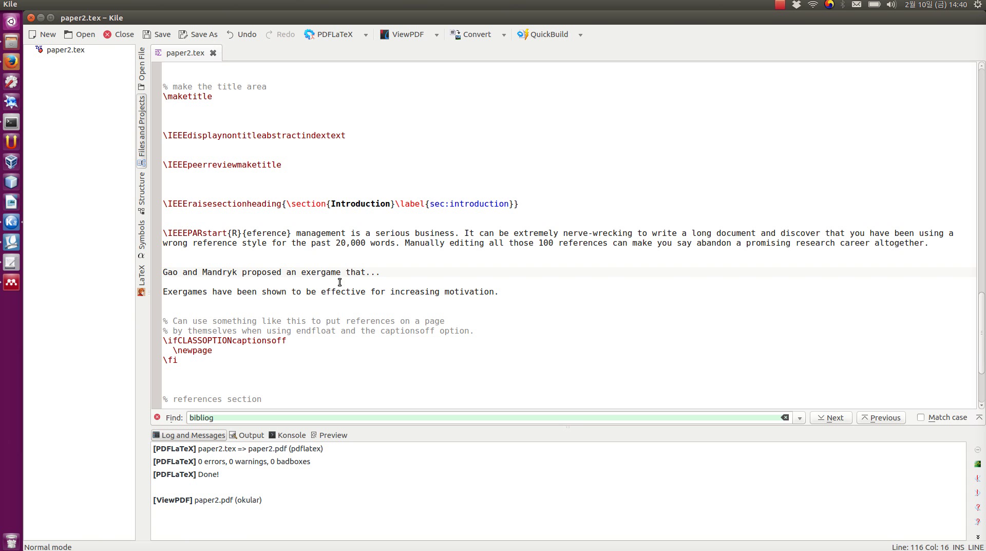
type("c")
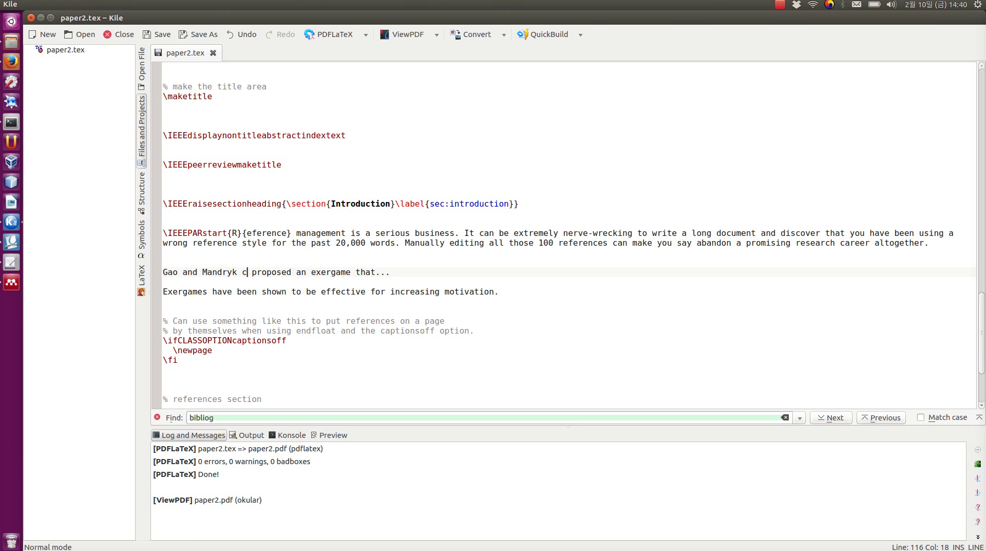
key("BackSpace")
type("\\cite{{")
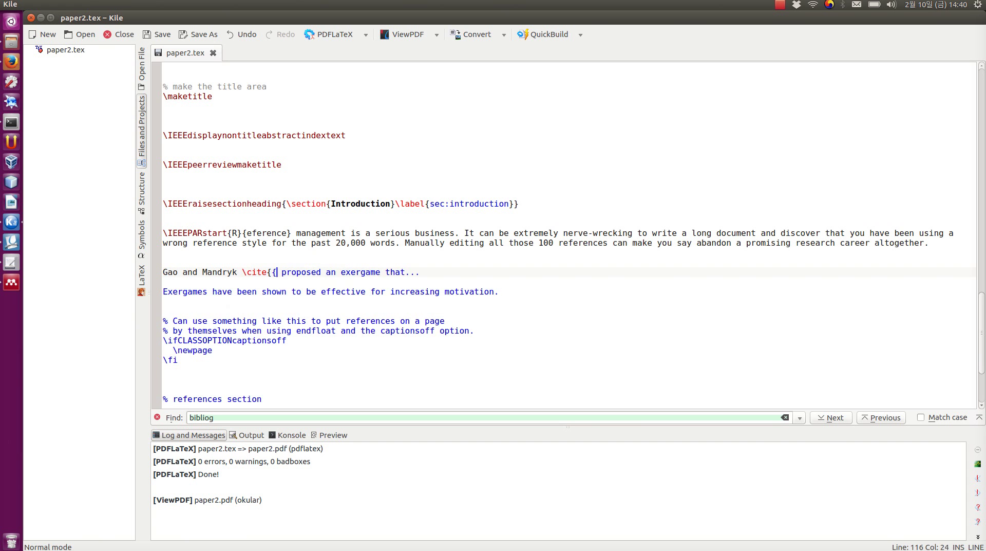
key("BackSpace")
type("}")
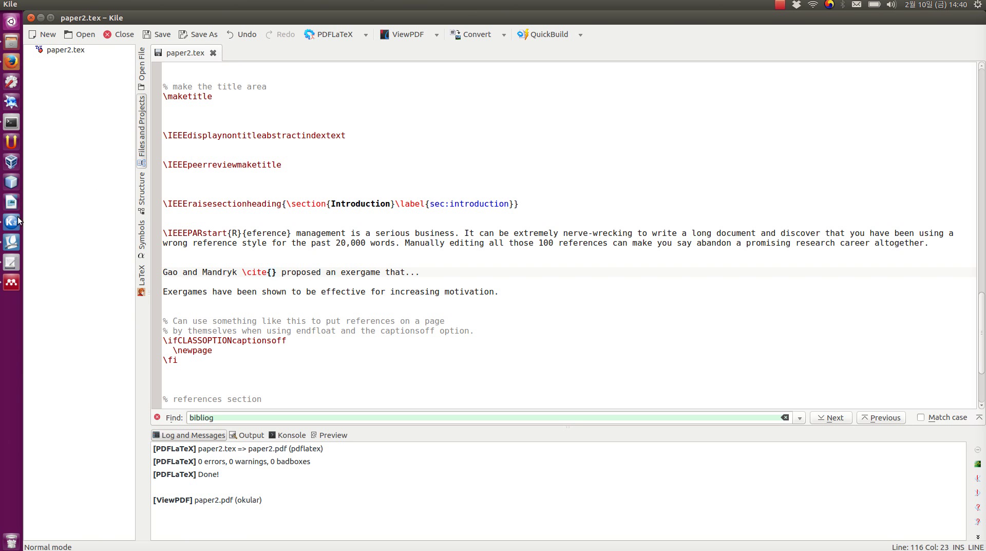
Step: Look up the GrabApple paper's Gao2011 citation key in Mendeley, then return to Kile
left_click(10, 284)
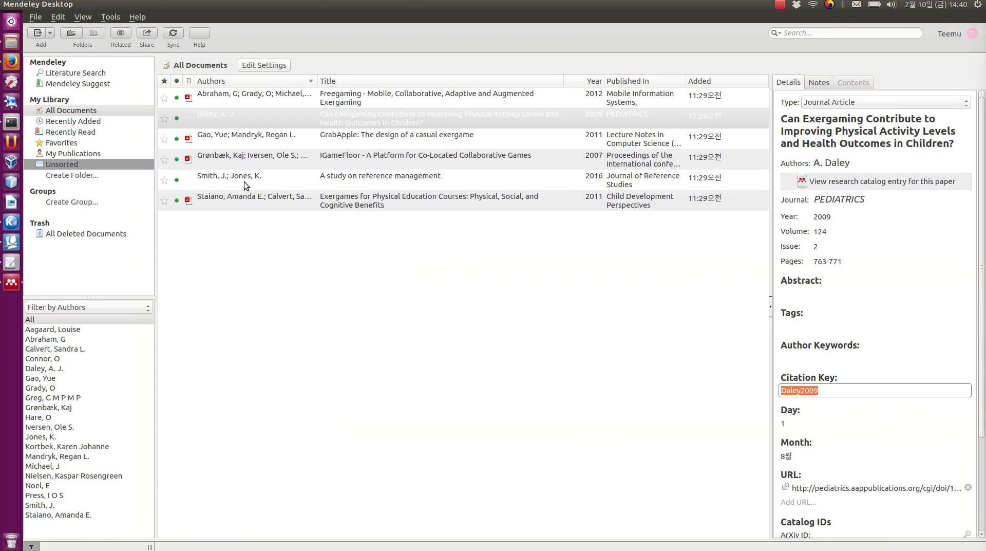
left_click(253, 139)
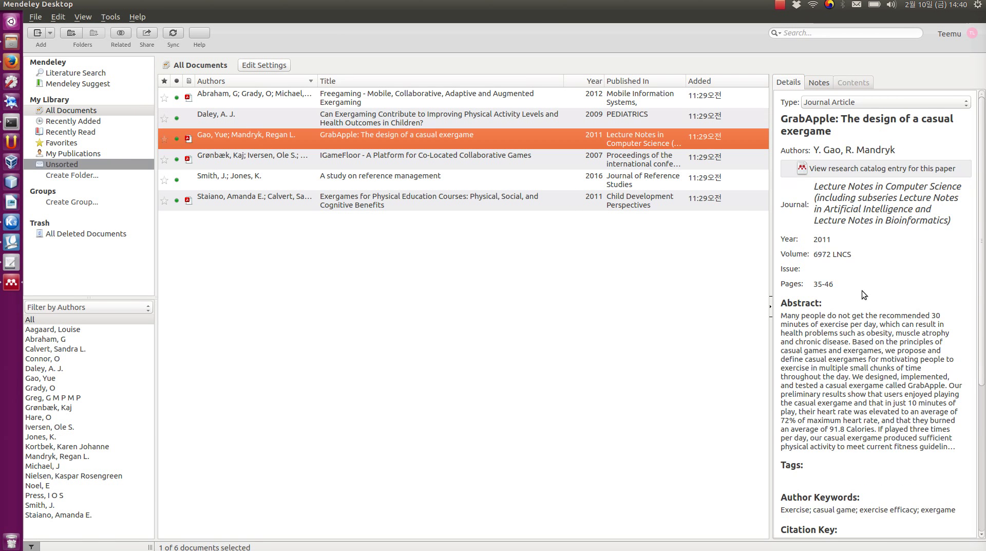
scroll(832, 449, "down", 3)
left_click(830, 451)
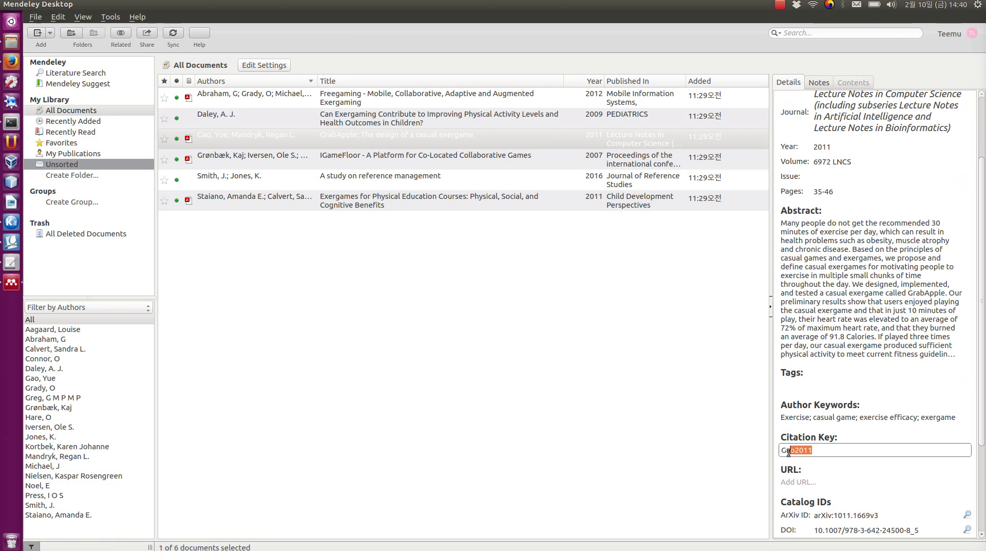
left_click(11, 222)
Step: Fill in Gao2011 and add an empty \cite{} at the end of the exergames sentence
type("Gao201")
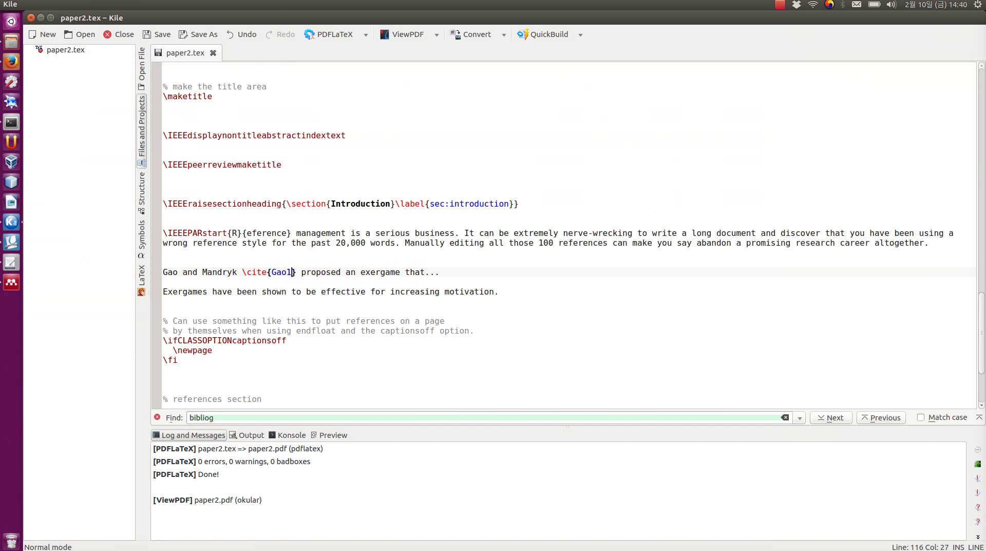
type("1")
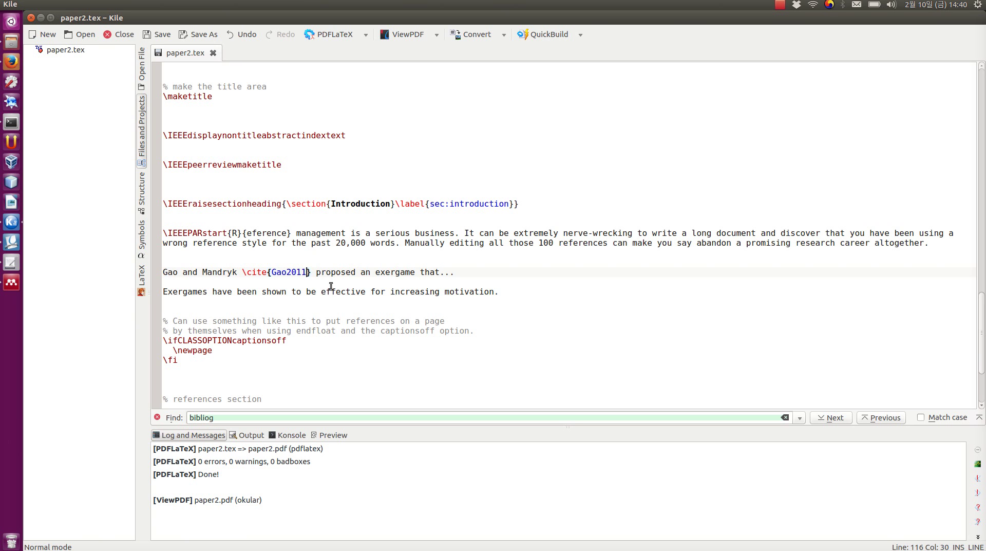
left_click(494, 291)
type("~\\")
key("Left")
key("BackSpace")
key("Right")
type("cite{")
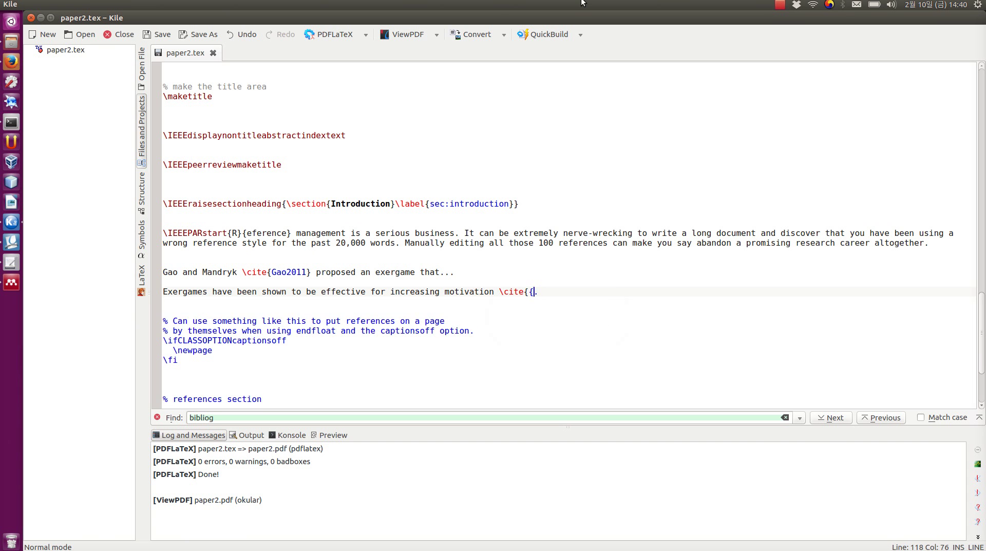
type("}")
Step: Look up Smith2016 in Mendeley and enter it in the new citation
key("alt+Tab")
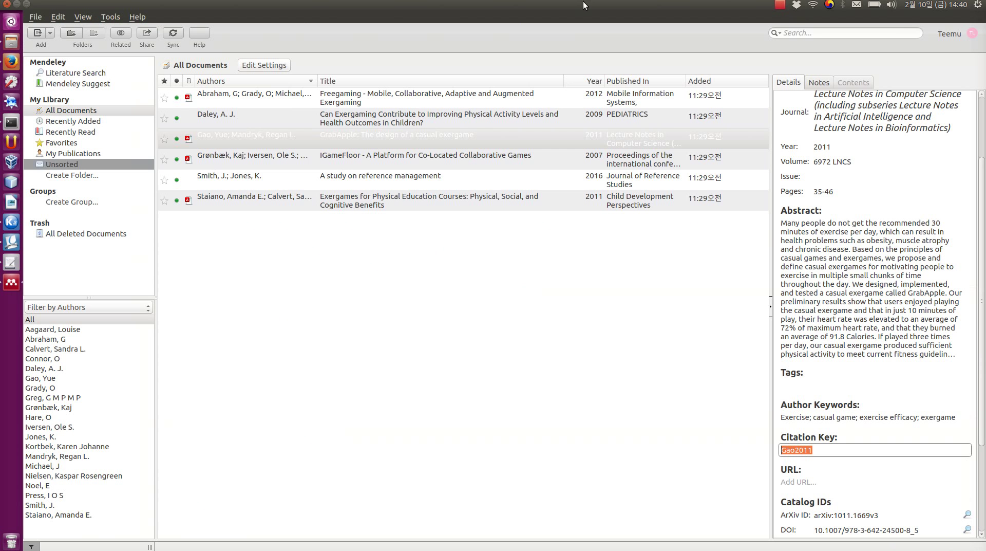
left_click(384, 177)
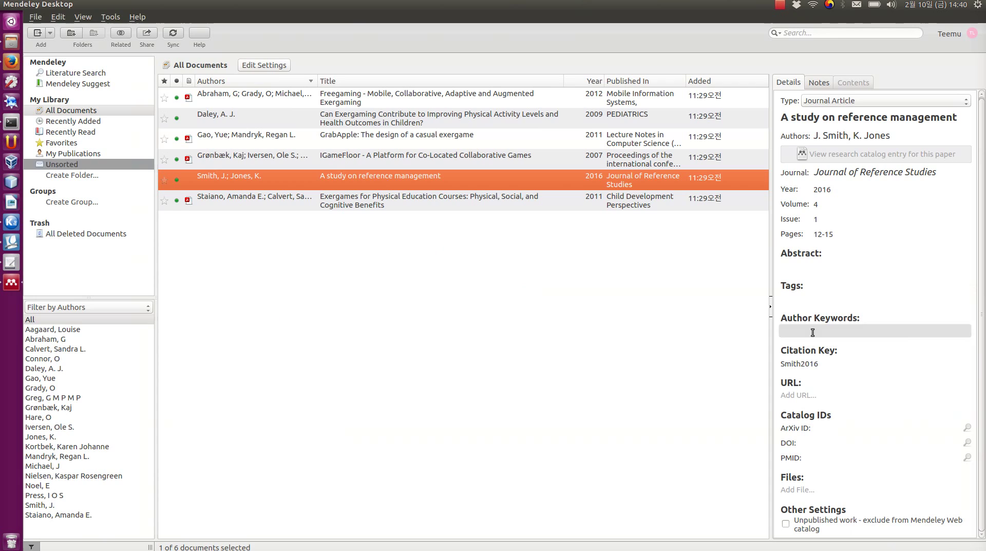
left_click(799, 363)
key("alt+Tab")
type("Smith")
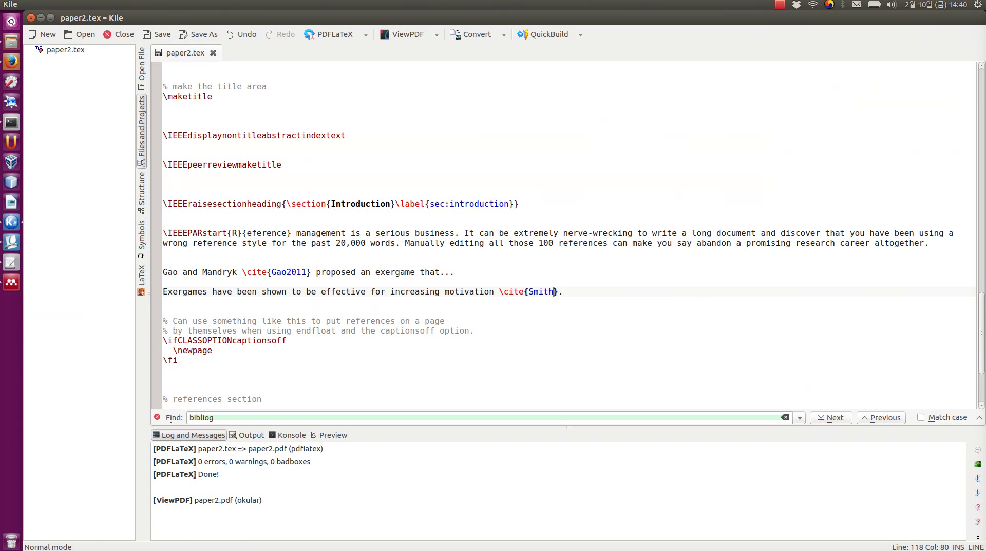
type("2016,")
Step: Add the Staiano2011 and Daley2009 keys from Mendeley to the exergames citation
key("alt+Tab")
left_click(280, 206)
scroll(838, 517, "down", 5)
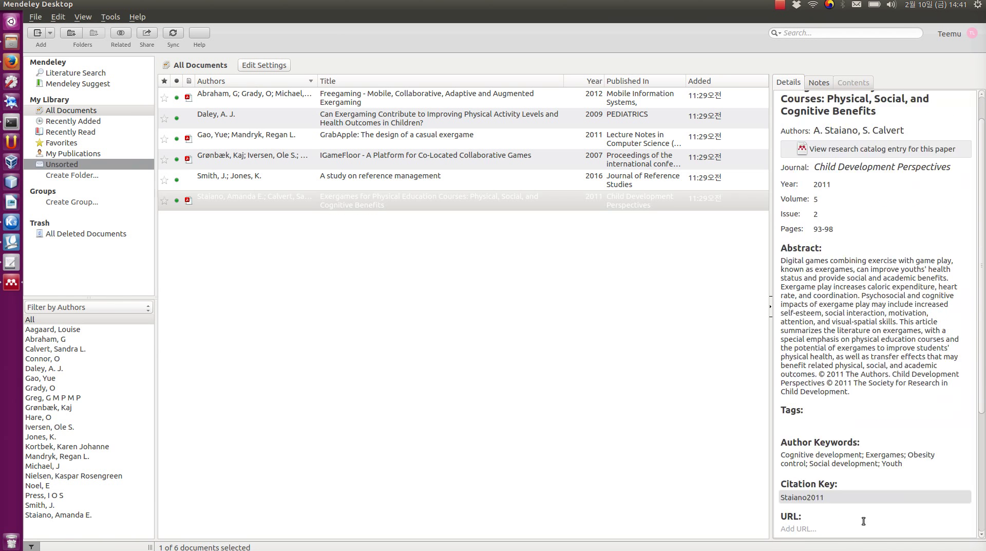
key("alt+Tab")
type(",Staiano2011,}.")
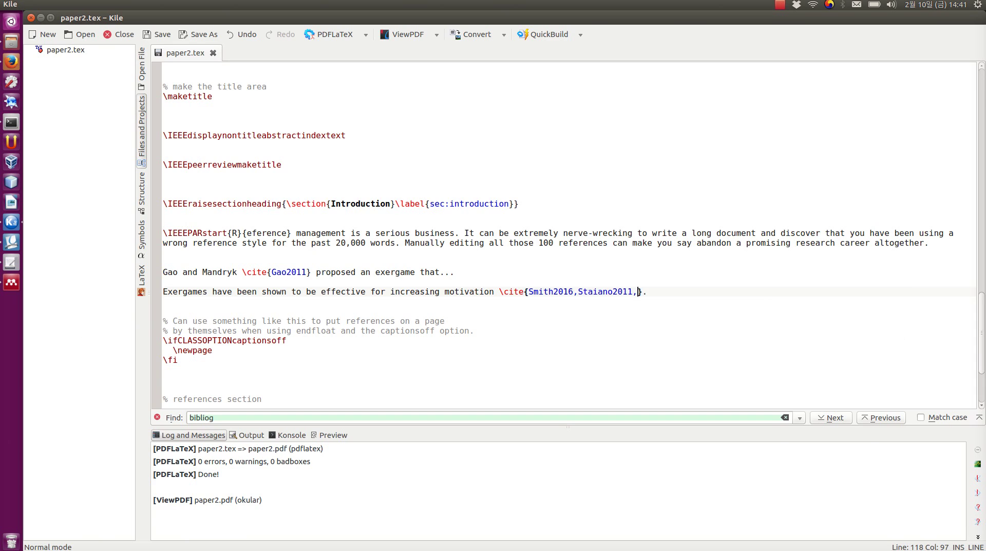
type(",")
key("alt+Tab")
left_click(279, 124)
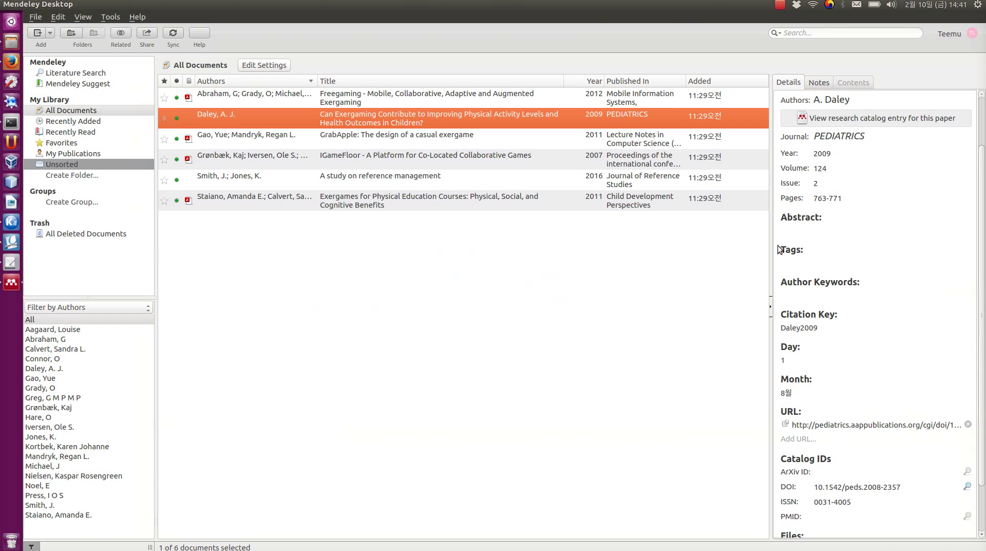
key("alt+Tab")
type("D")
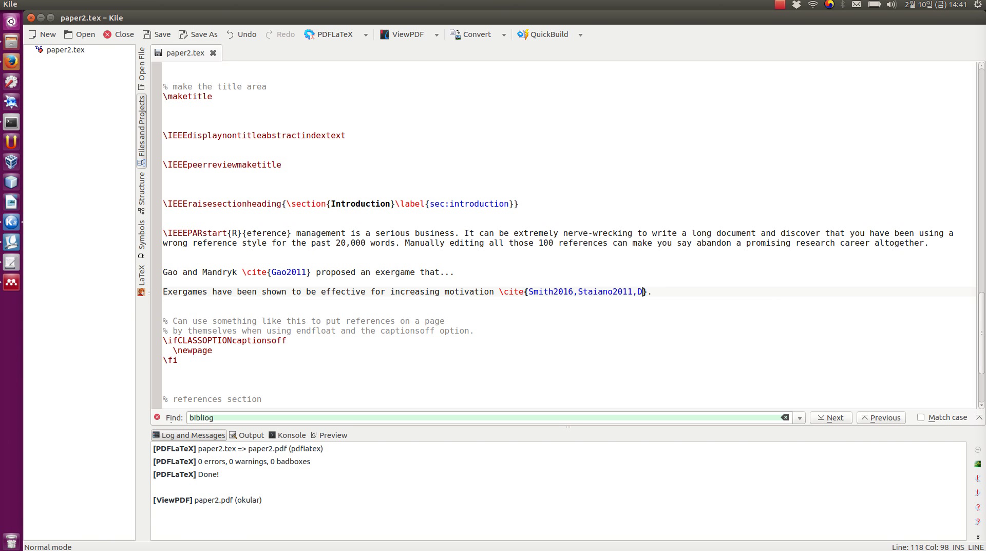
type("aley2009")
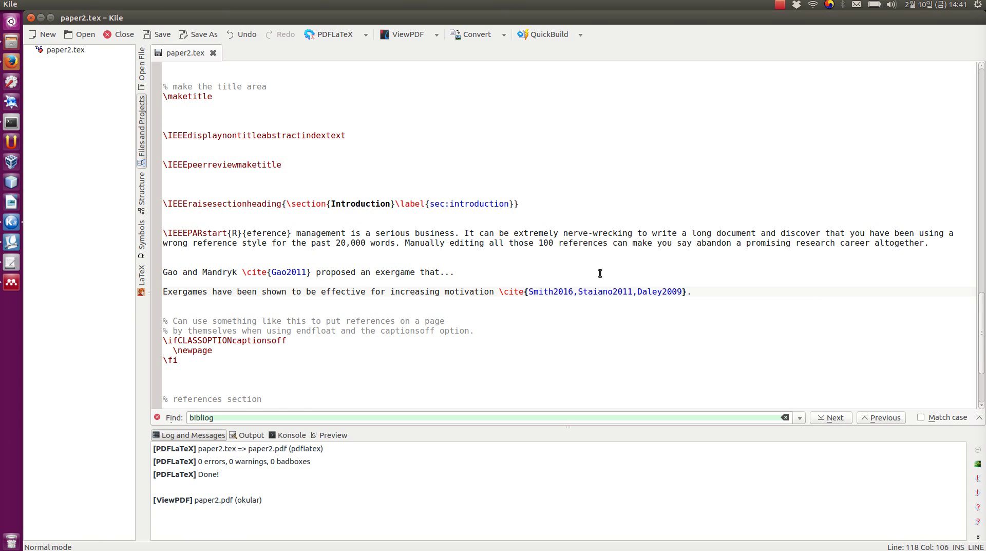
scroll(600, 273, "down", 2)
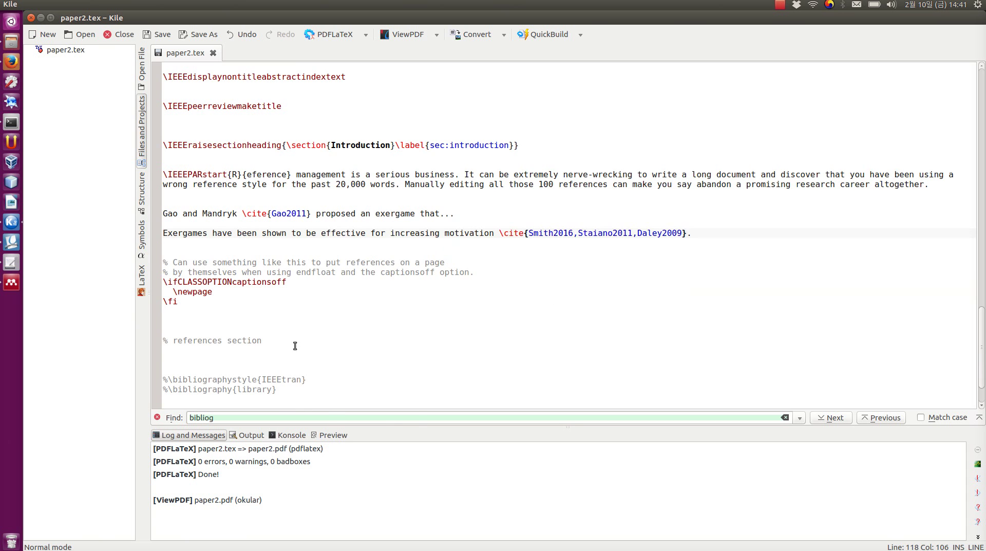
Step: Compile paper2.tex with PDFLaTeX and open paper2.pdf, where the citations show as [?]
left_click(355, 251)
left_click(317, 34)
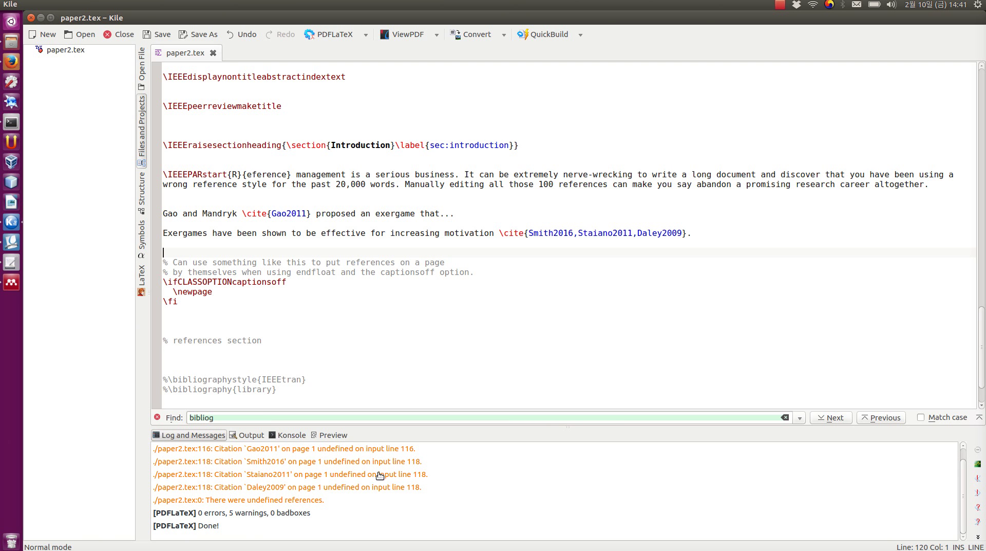
left_click(241, 474)
left_click(408, 34)
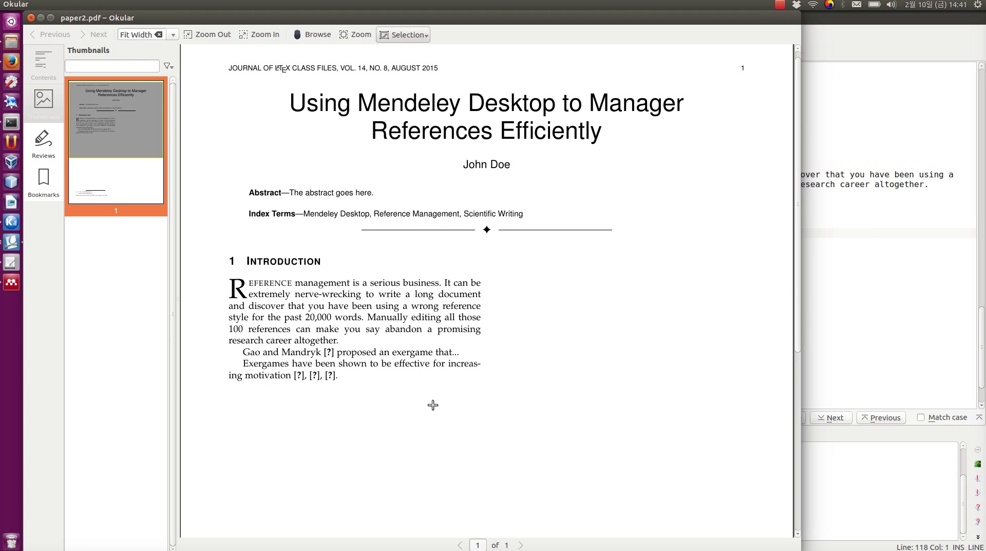
Step: Close Okular and uncomment \bibliographystyle{IEEEtran} and \bibliography{library} in paper2.tex
left_click(31, 19)
scroll(329, 294, "down", 2)
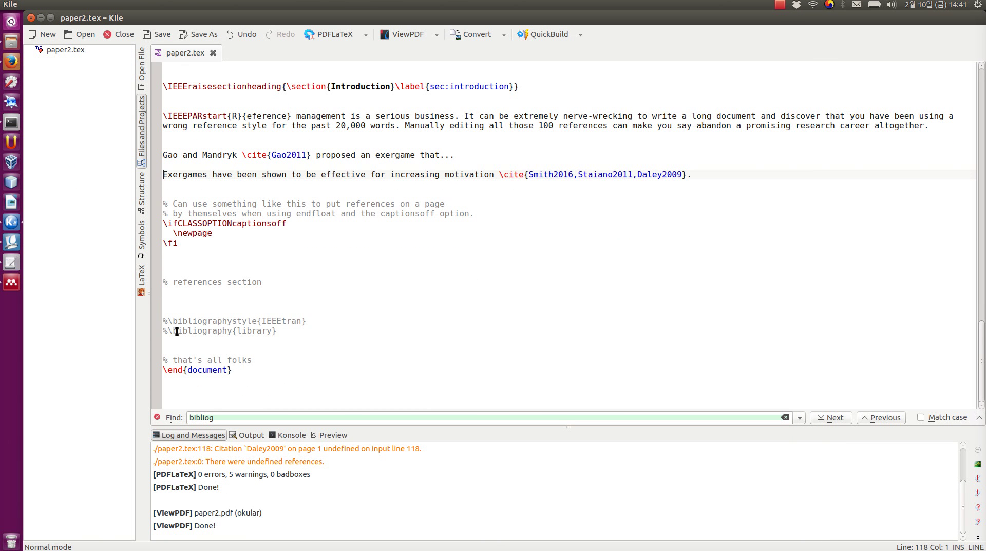
left_click(168, 323)
key("BackSpace")
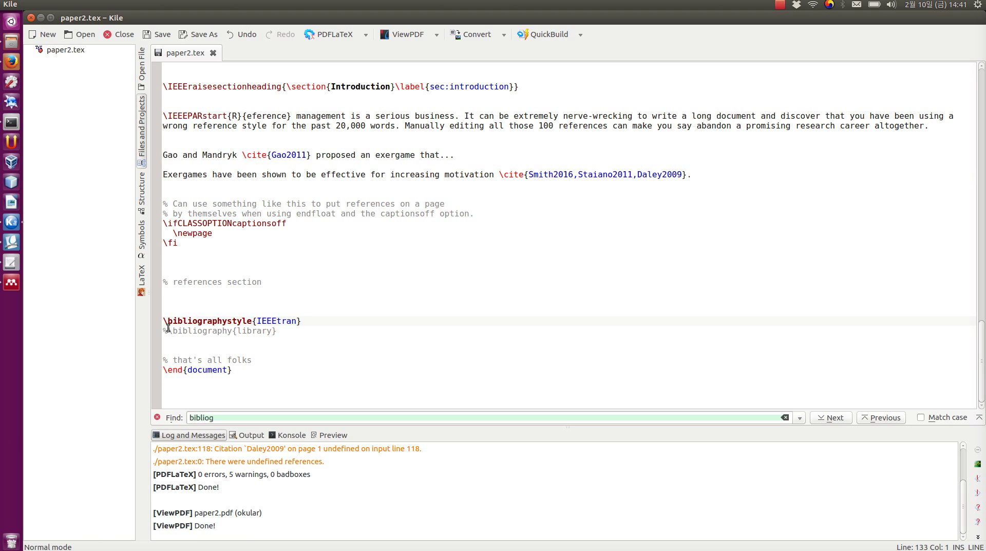
left_click(165, 330)
left_click(168, 330)
key("BackSpace")
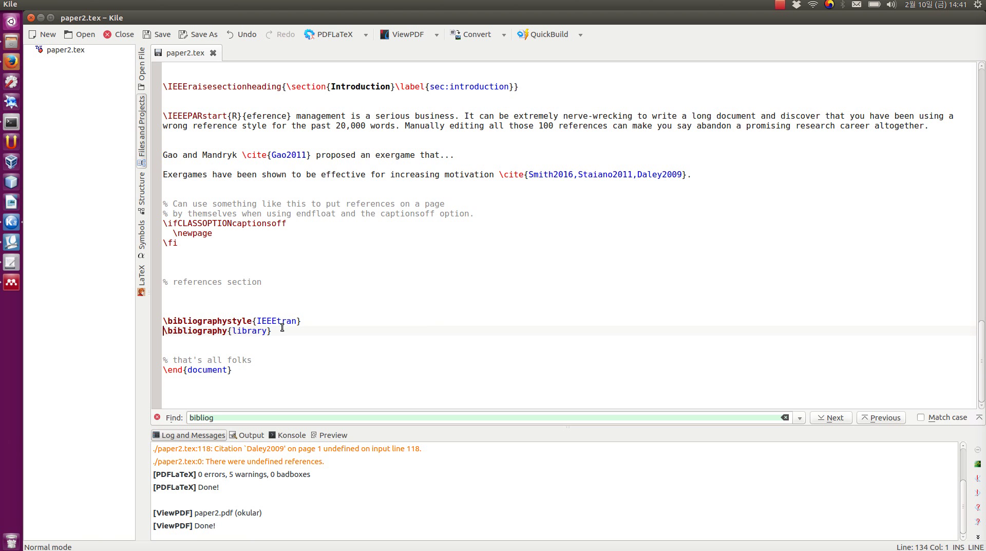
Step: Highlight the \bibliography{library} line, the \cite{Gao2011} command and the three-key Exergames citation
left_click_drag(231, 321, 160, 333)
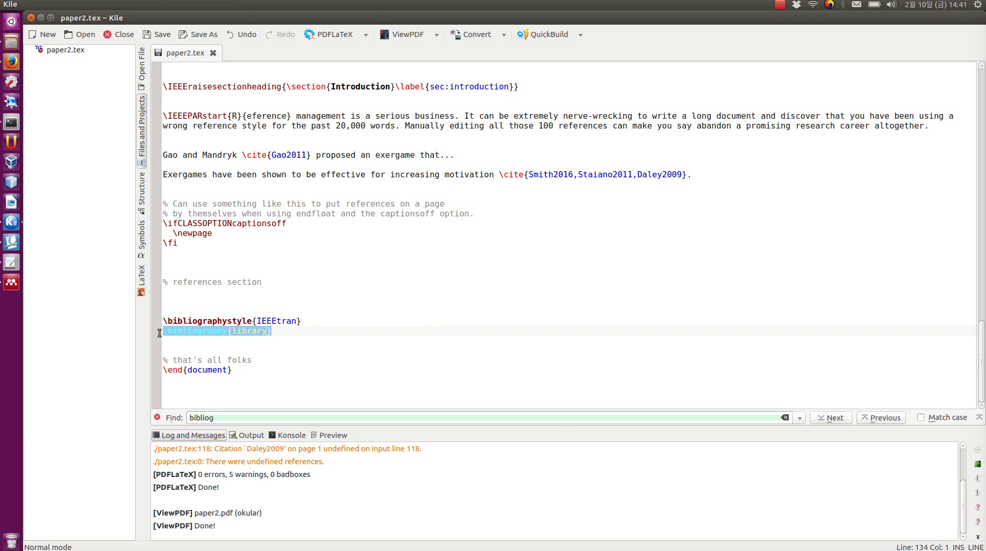
left_click(253, 331)
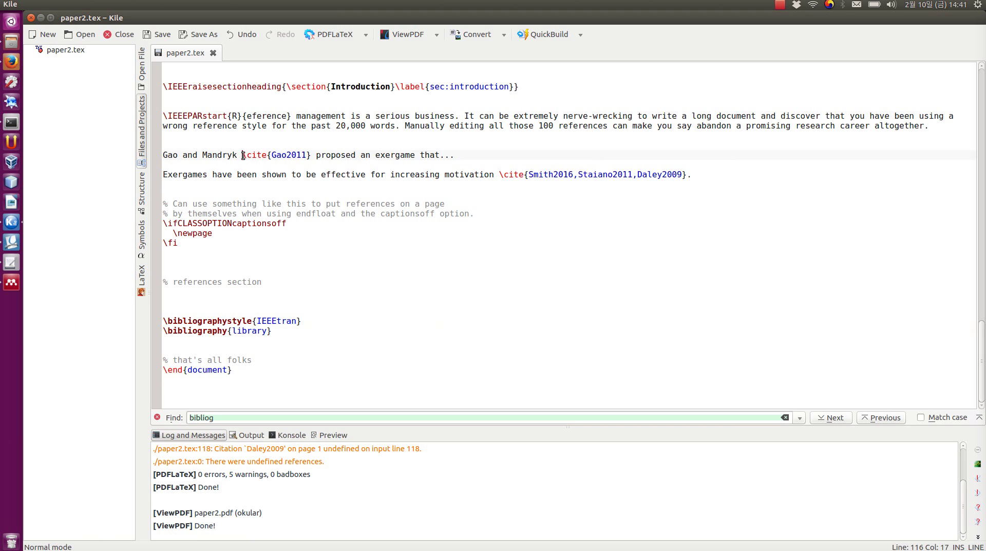
left_click_drag(242, 155, 309, 154)
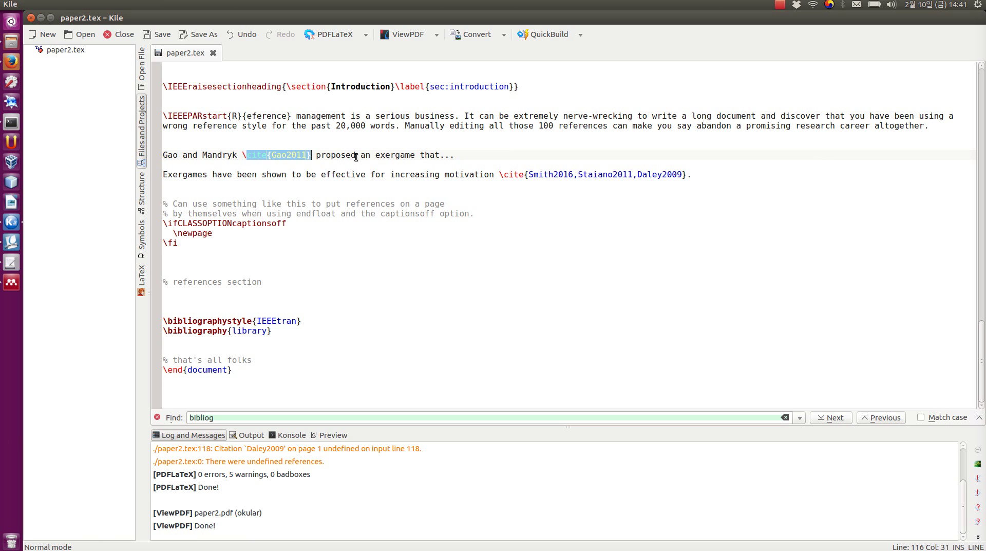
left_click_drag(499, 174, 703, 175)
left_click(576, 179)
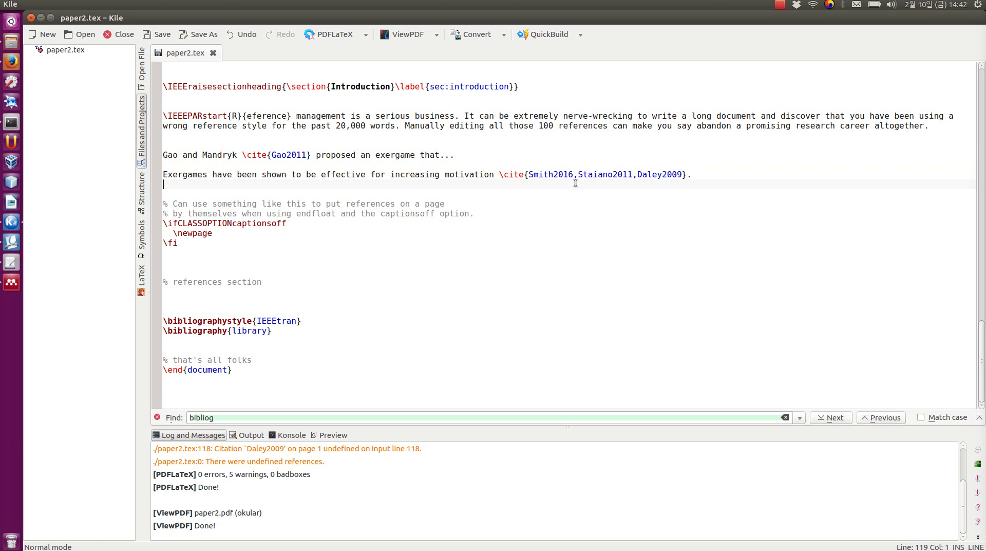
Step: Point out the Gao2011 and Daley2009 keys, then show library.bib in the tmp/mendeley folder
left_click(281, 154)
left_click(649, 174)
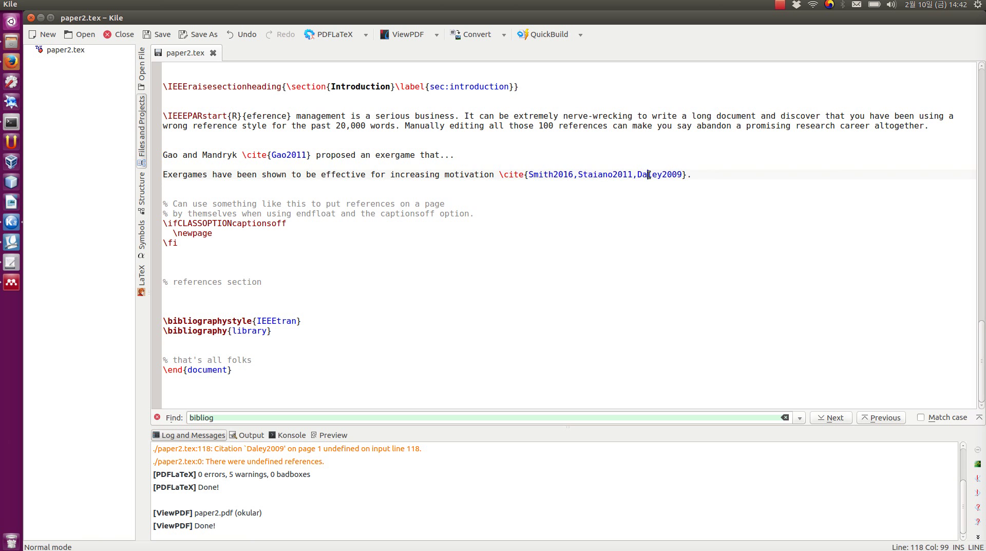
double_click(244, 330)
left_click(9, 46)
left_click(291, 225)
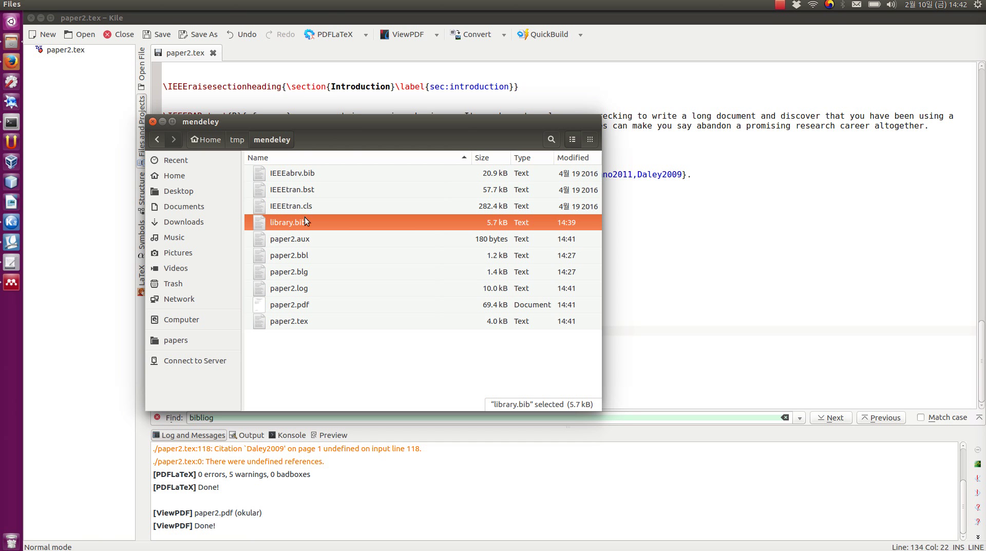
Step: Compile paper2.tex with PDFLaTeX twice and open the resulting PDF in Okular
left_click(692, 214)
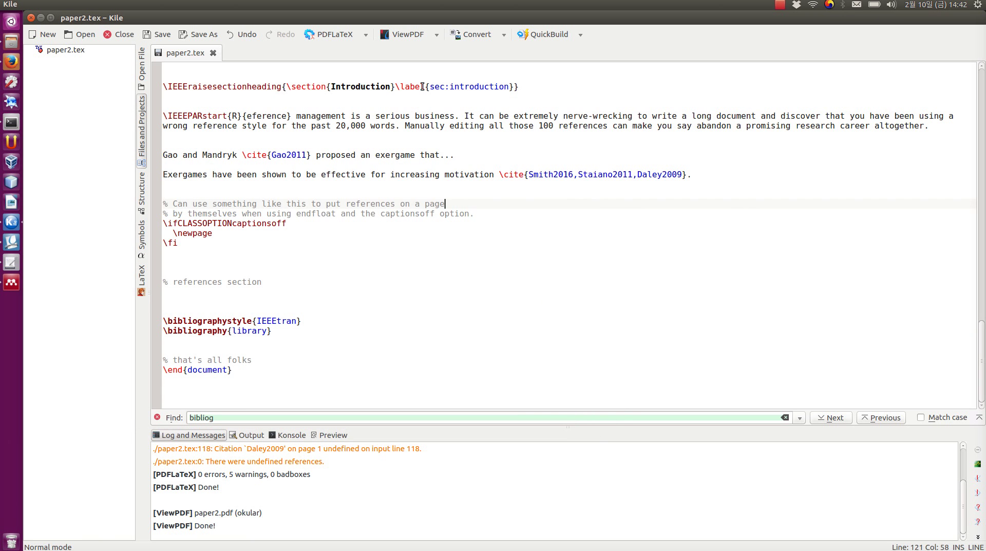
left_click(329, 35)
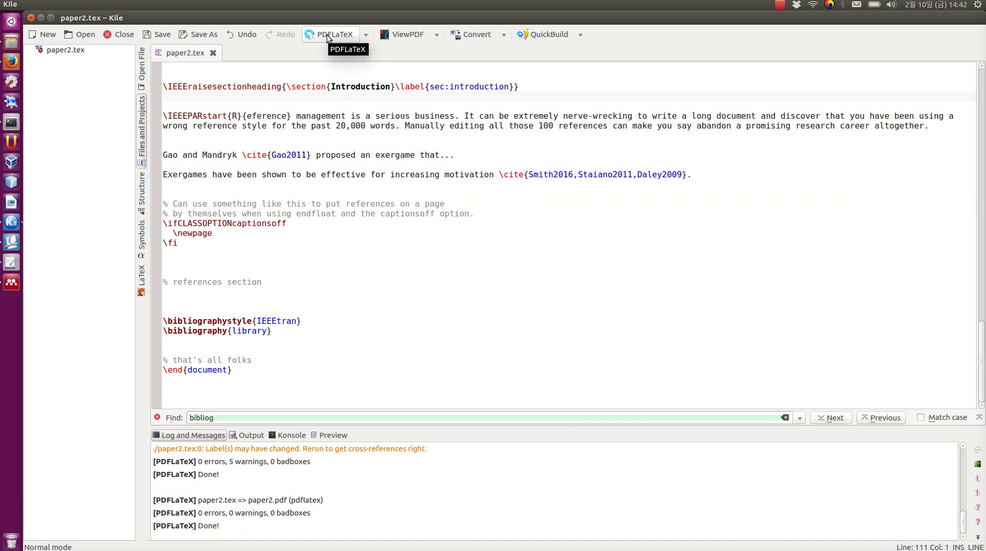
left_click(327, 35)
left_click(407, 38)
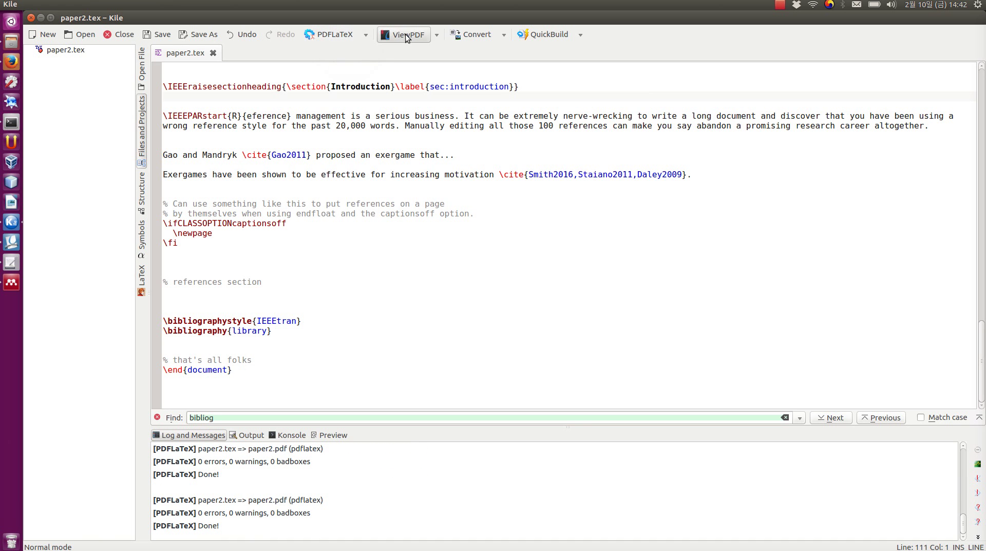
Step: Mark the numbered citations [1] and [2], [3], [4] in the PDF, then switch to Mendeley Desktop
scroll(403, 356, "down", 3)
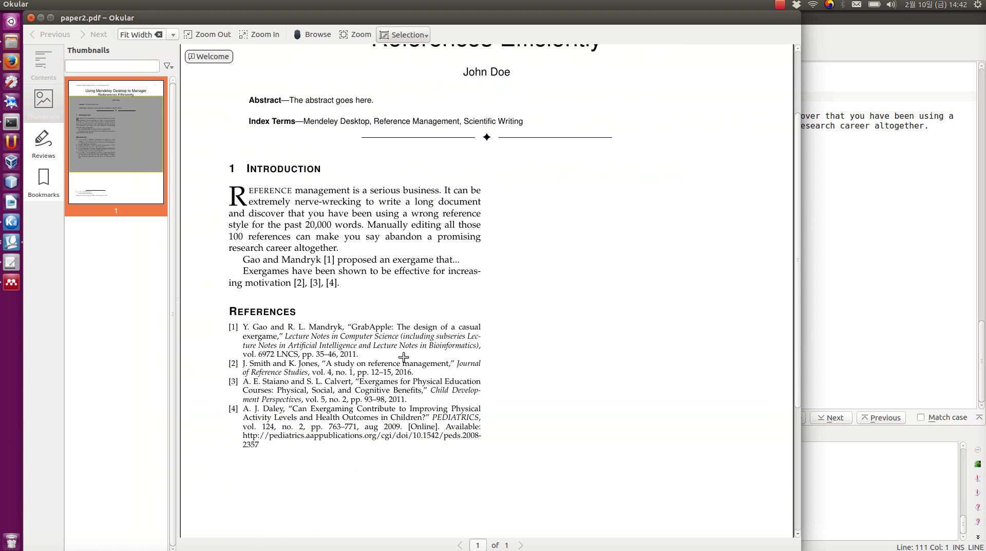
left_click_drag(216, 318, 494, 448)
left_click(337, 264)
left_click(325, 258)
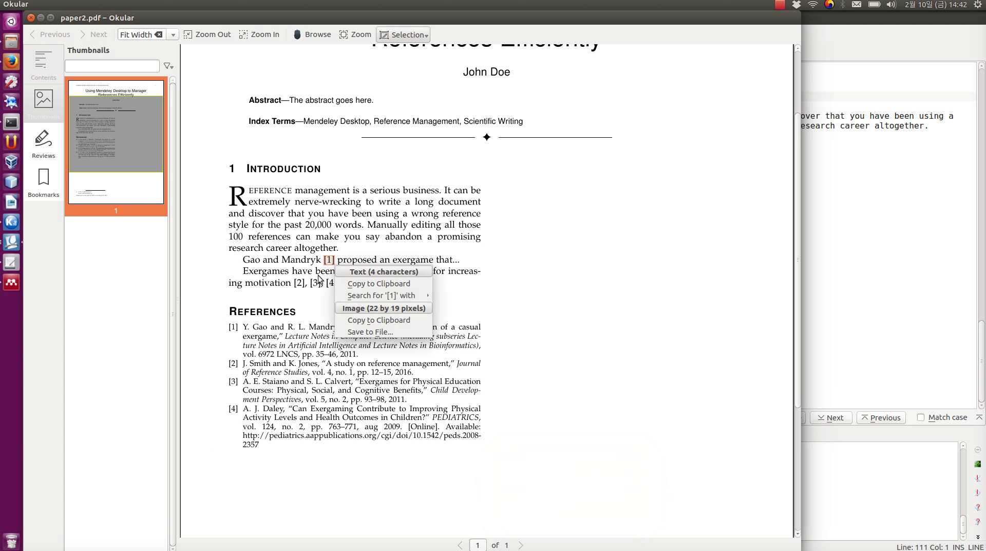
left_click(292, 277)
left_click_drag(291, 276, 338, 291)
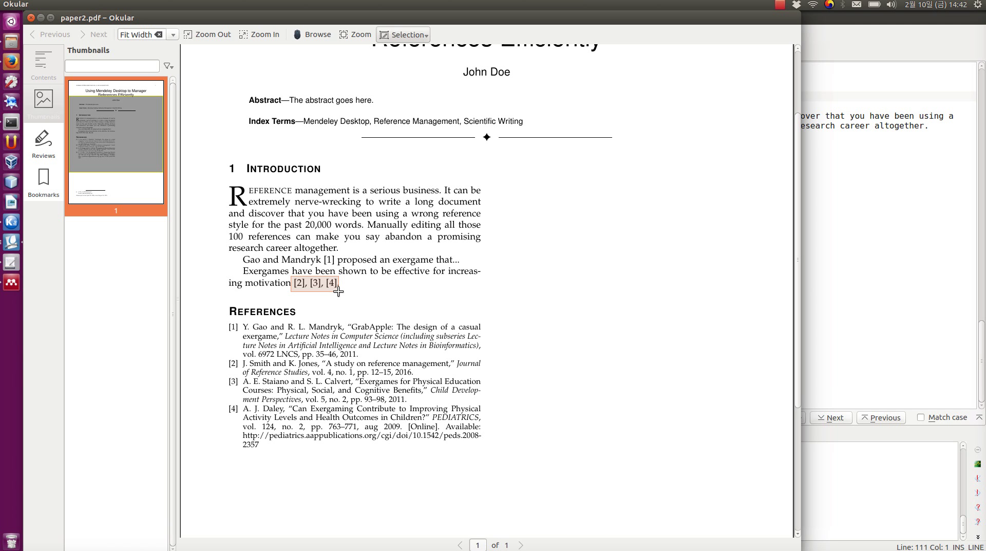
left_click_drag(339, 291, 338, 291)
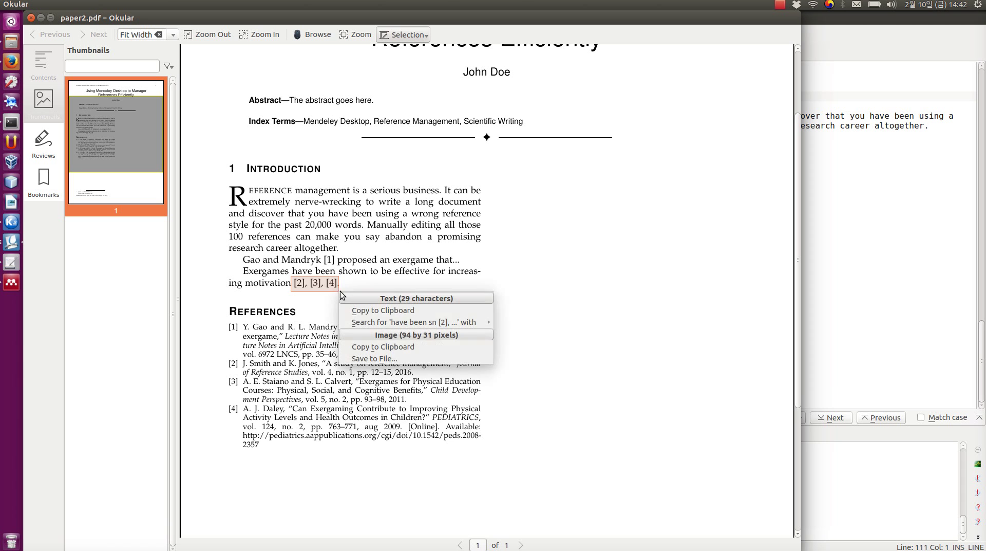
left_click(273, 242)
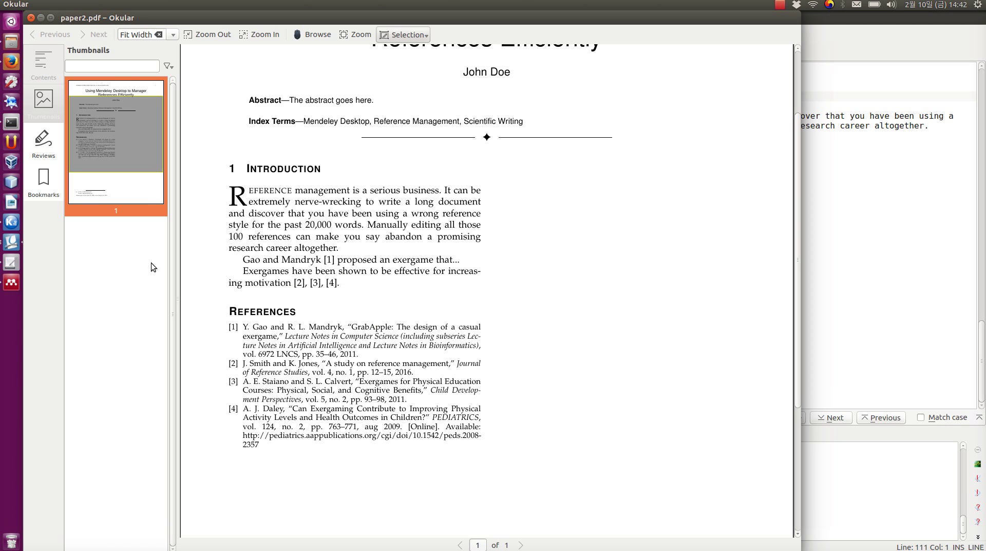
left_click(11, 282)
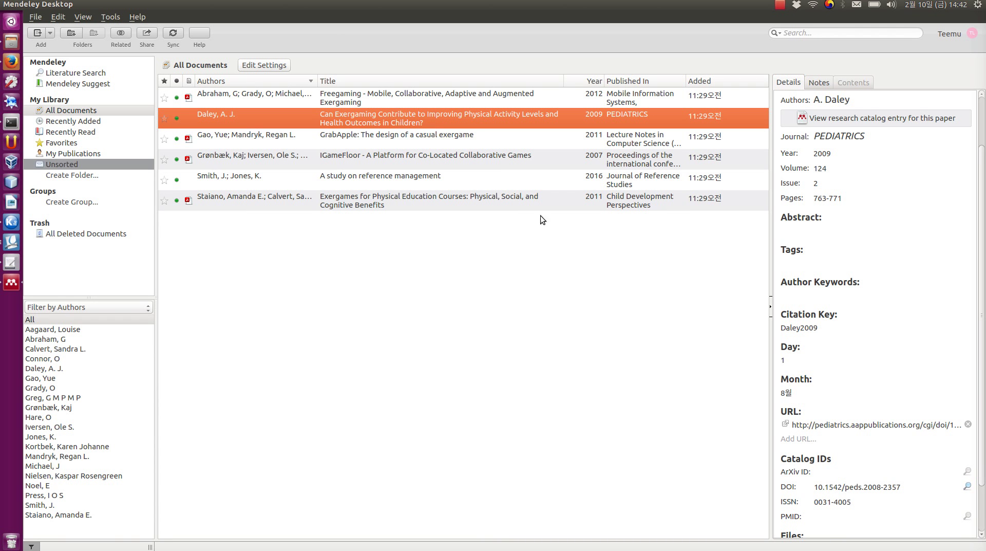
left_click(111, 16)
left_click(127, 86)
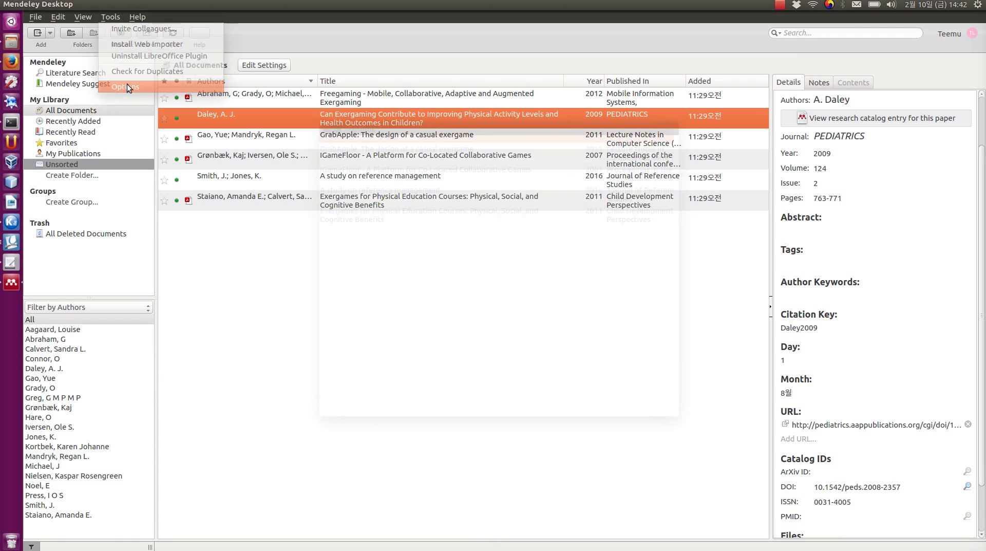
left_click(602, 152)
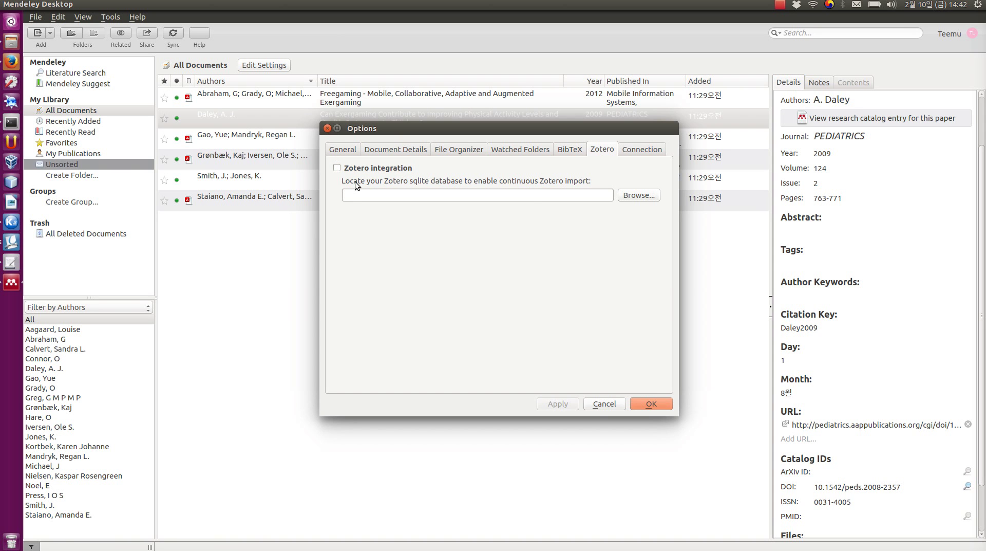
left_click(600, 408)
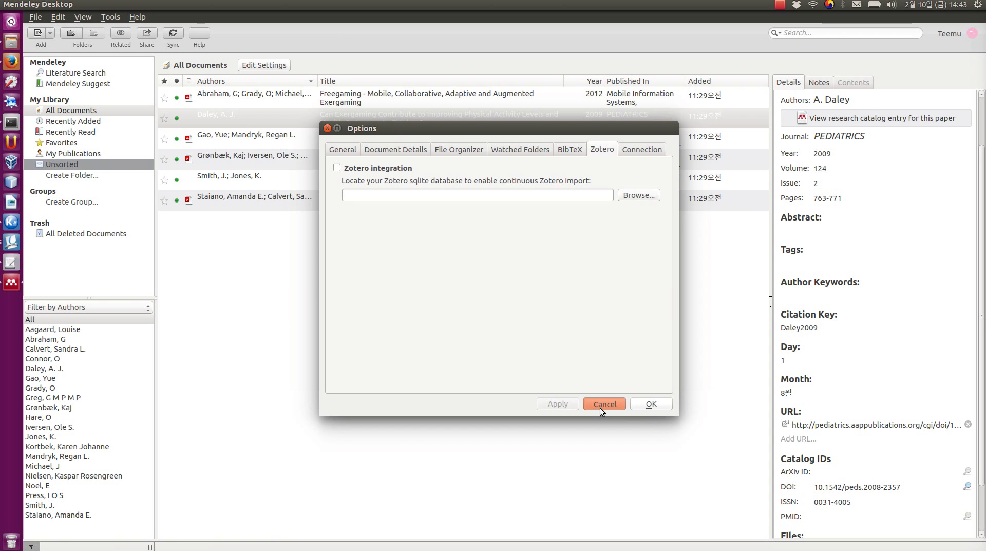